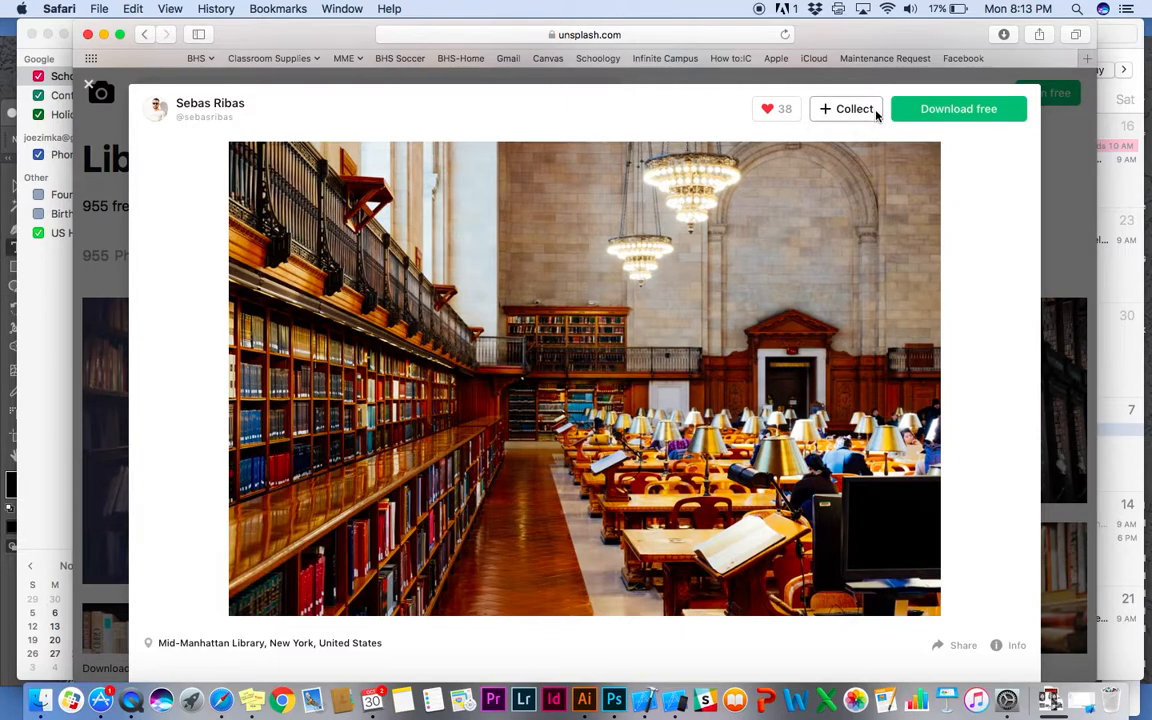
# Download the library reading-room photo, close its preview window, and open the downloaded JPG in Photoshop
pyautogui.click(951, 110)
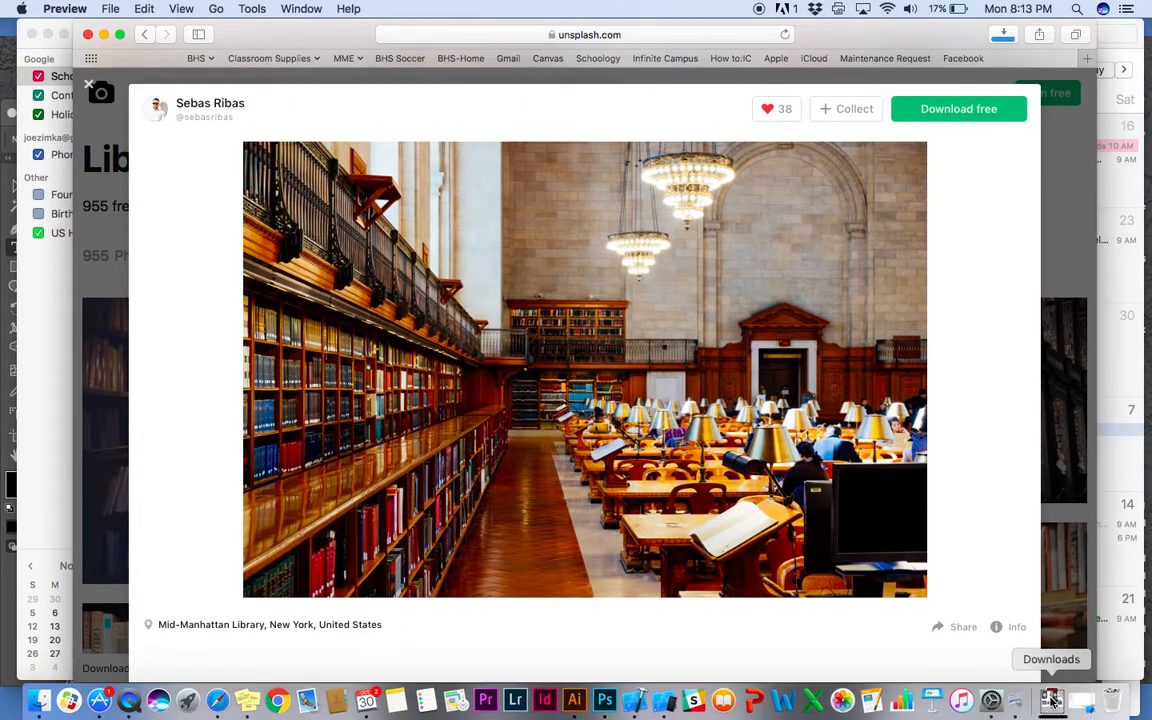
pyautogui.press('super+w')
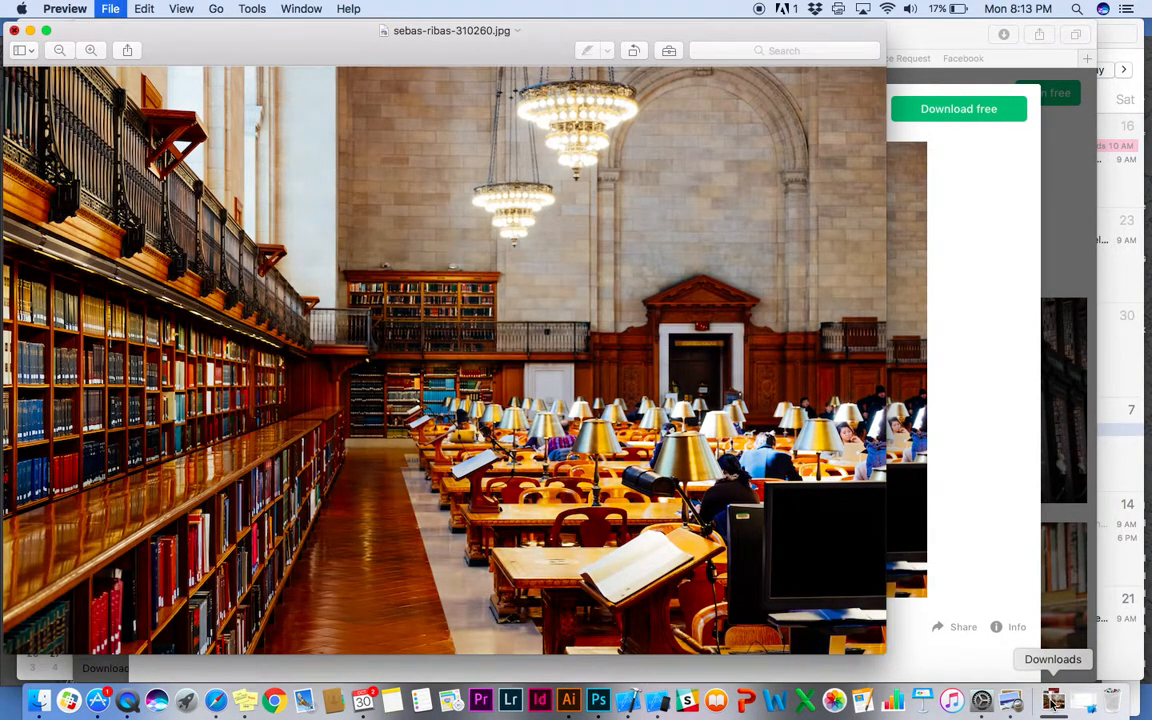
pyautogui.click(1052, 702)
pyautogui.moveTo(1057, 648); pyautogui.dragTo(600, 701)
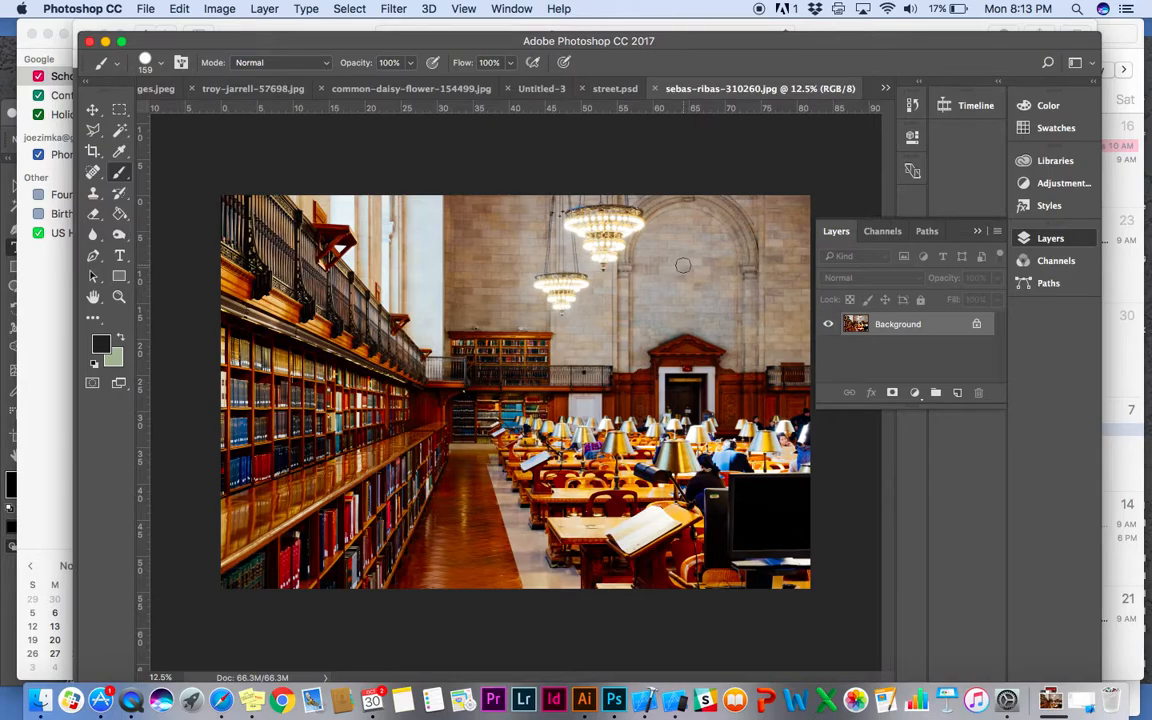
# Examine the pixel detail of the bookshelves in the original library photo at high magnification
pyautogui.press('super+equal')
pyautogui.press('super+equal')
pyautogui.press('super+equal')
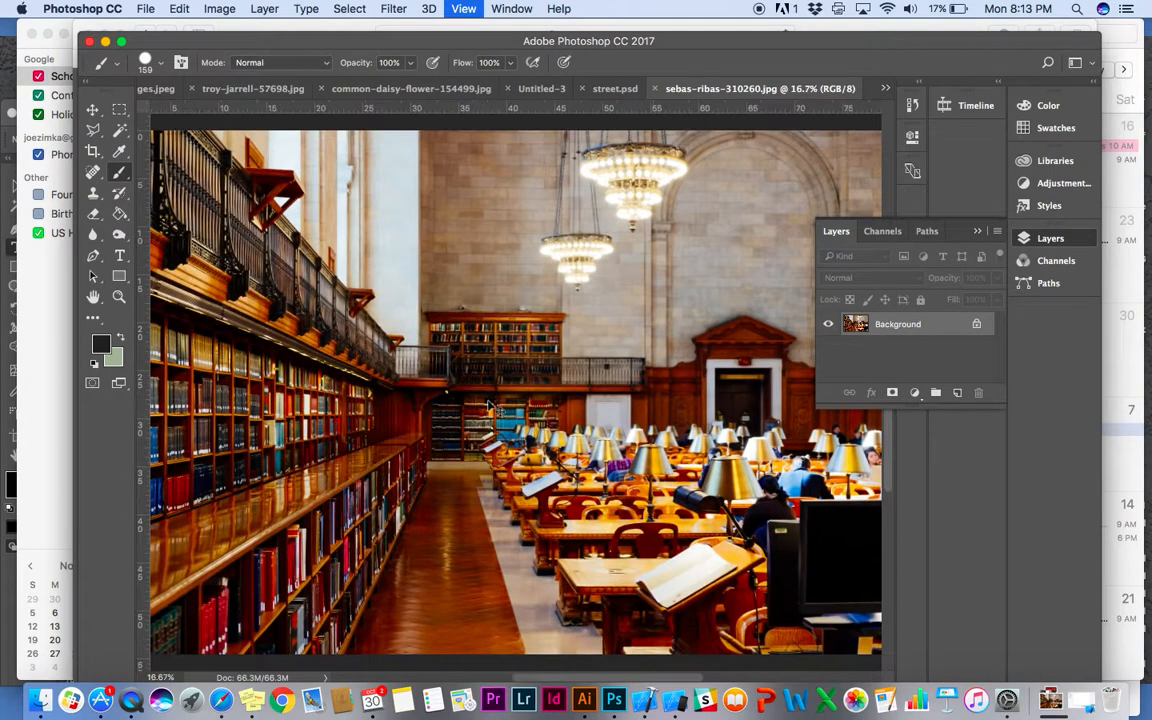
pyautogui.press('super+equal')
pyautogui.press('super+equal')
pyautogui.press('super+equal')
pyautogui.press('super+equal')
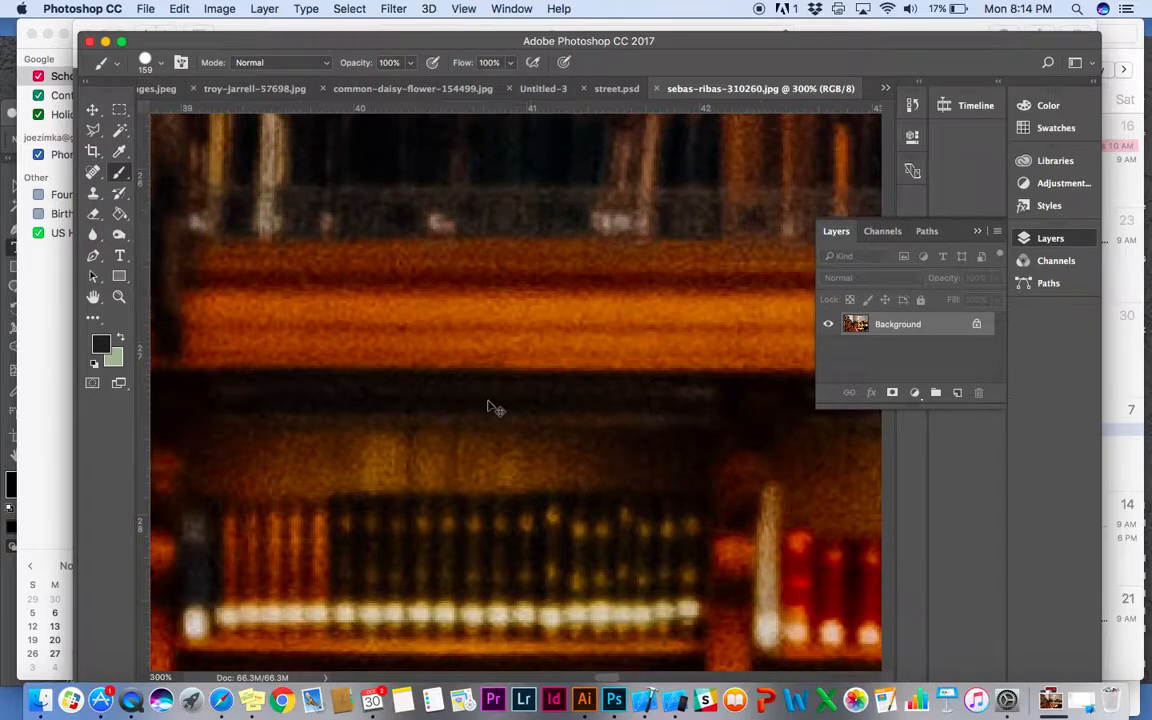
pyautogui.press('super+minus')
pyautogui.press('super+minus')
pyautogui.press('super+minus')
pyautogui.press('super+minus')
pyautogui.press('super+minus')
pyautogui.press('super+minus')
pyautogui.press('super+minus')
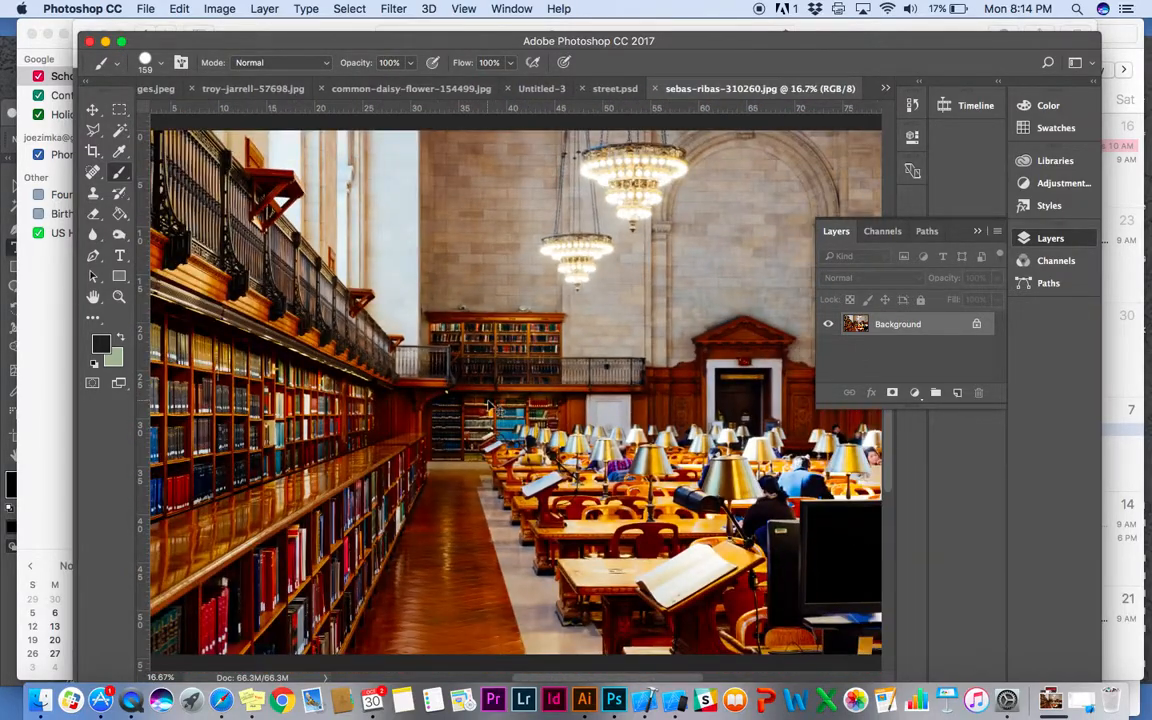
pyautogui.press('super+equal')
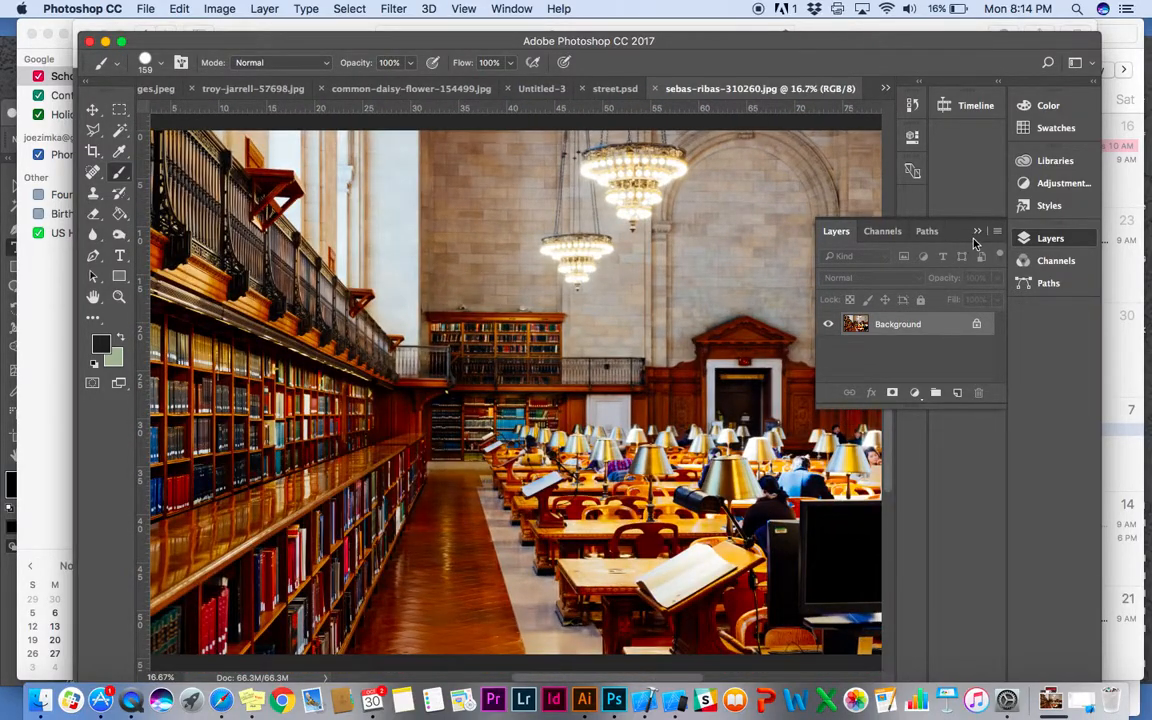
# Collapse the floating Layers panel and set the photo's image-size resolution to 300 pixels/inch
pyautogui.click(977, 232)
pyautogui.press('super+minus')
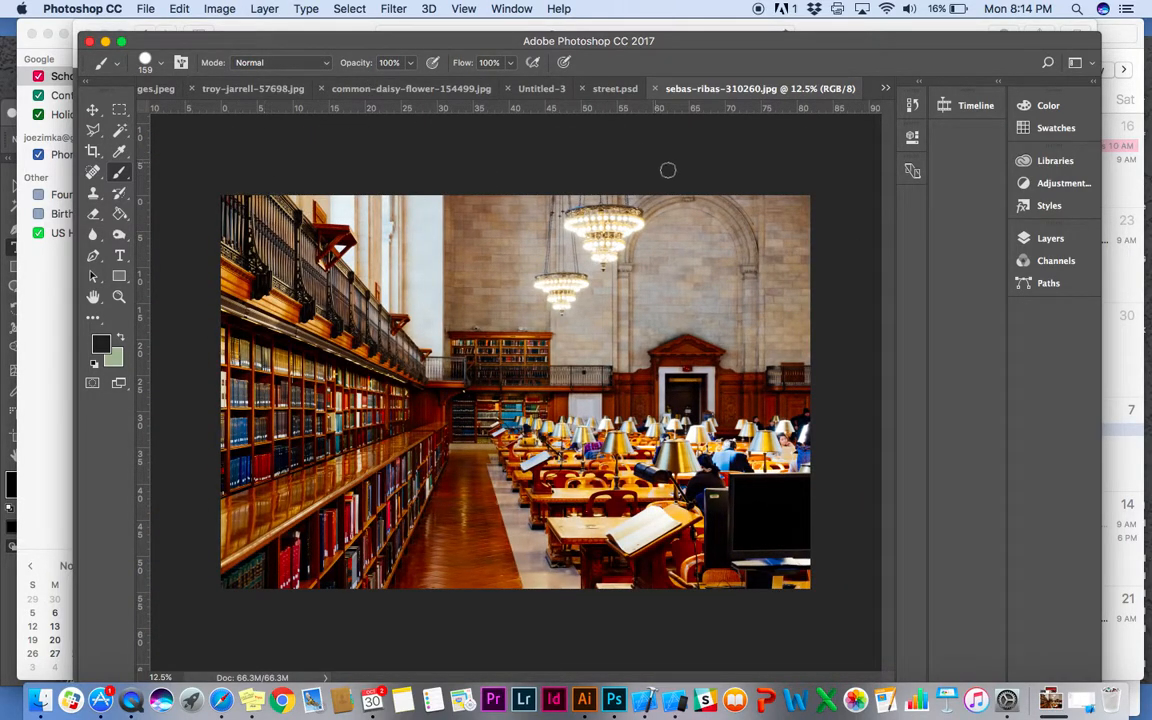
pyautogui.click(219, 8)
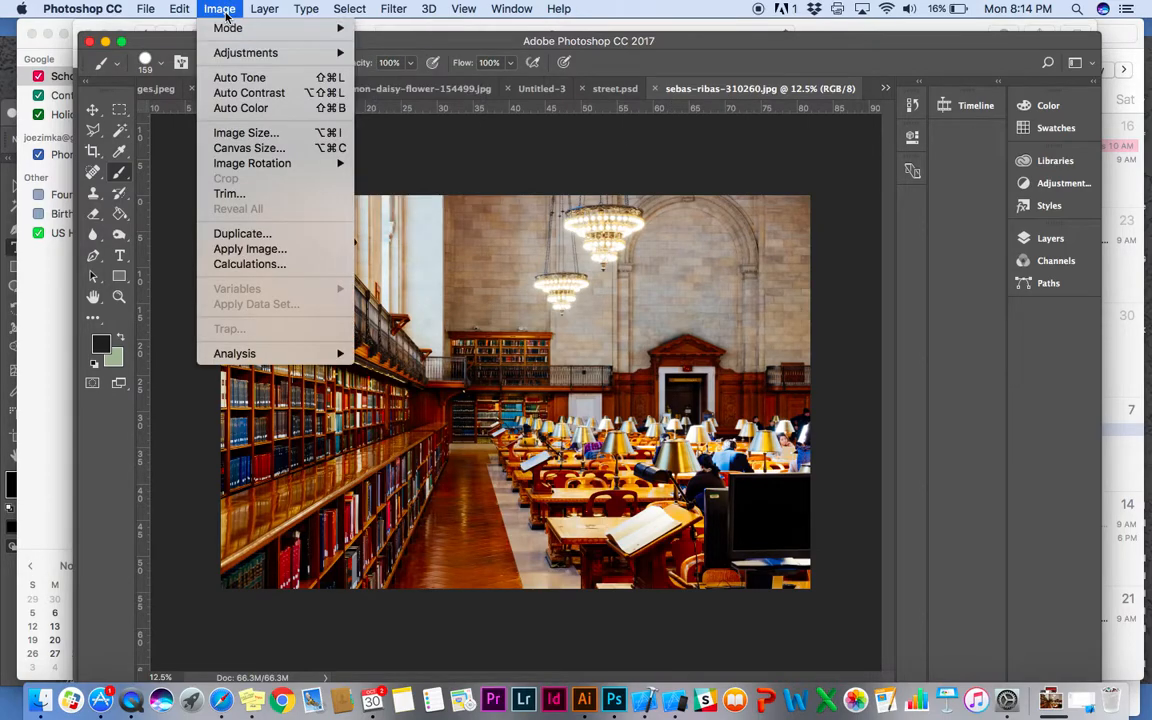
pyautogui.click(250, 133)
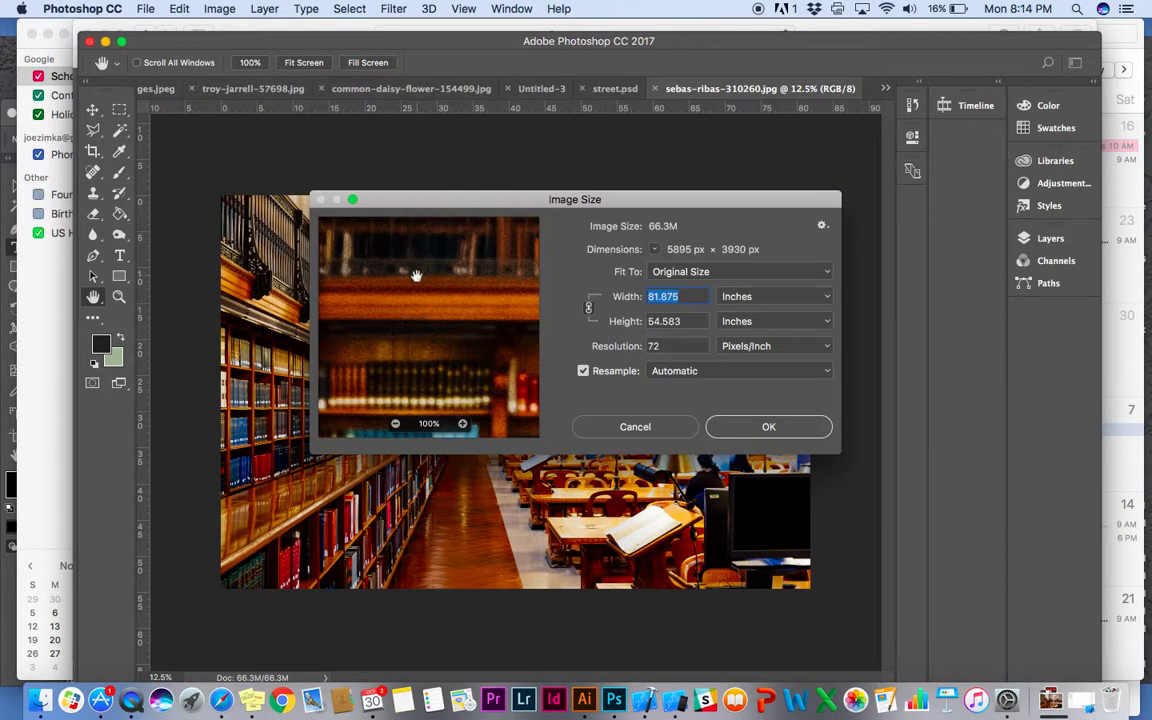
pyautogui.doubleClick(665, 345)
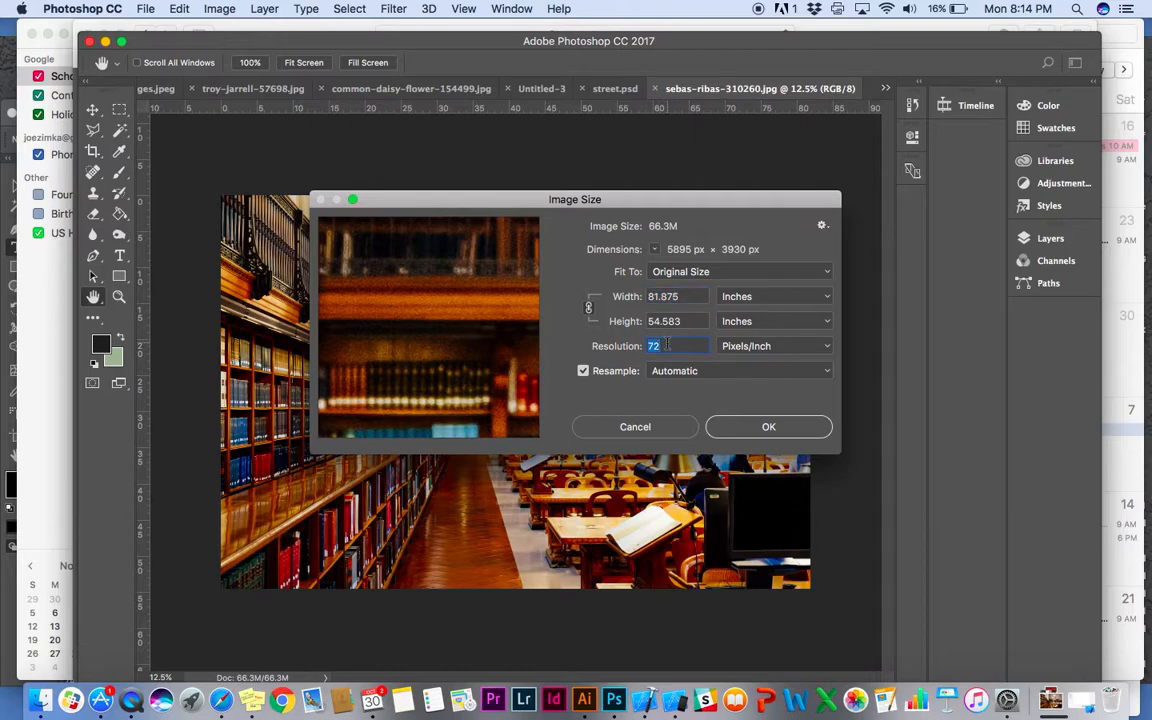
pyautogui.write('300')
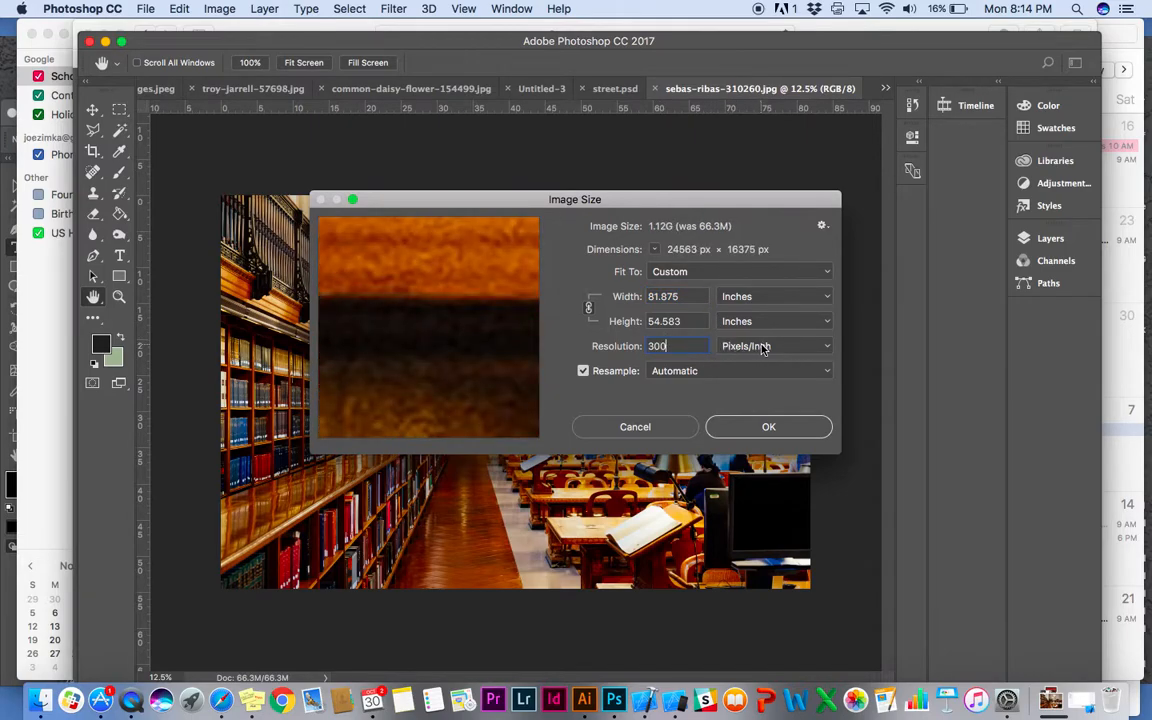
# Try an image width of 16 inches and an image height of 10 inches with the proportions linked
pyautogui.doubleClick(677, 296)
pyautogui.write('16')
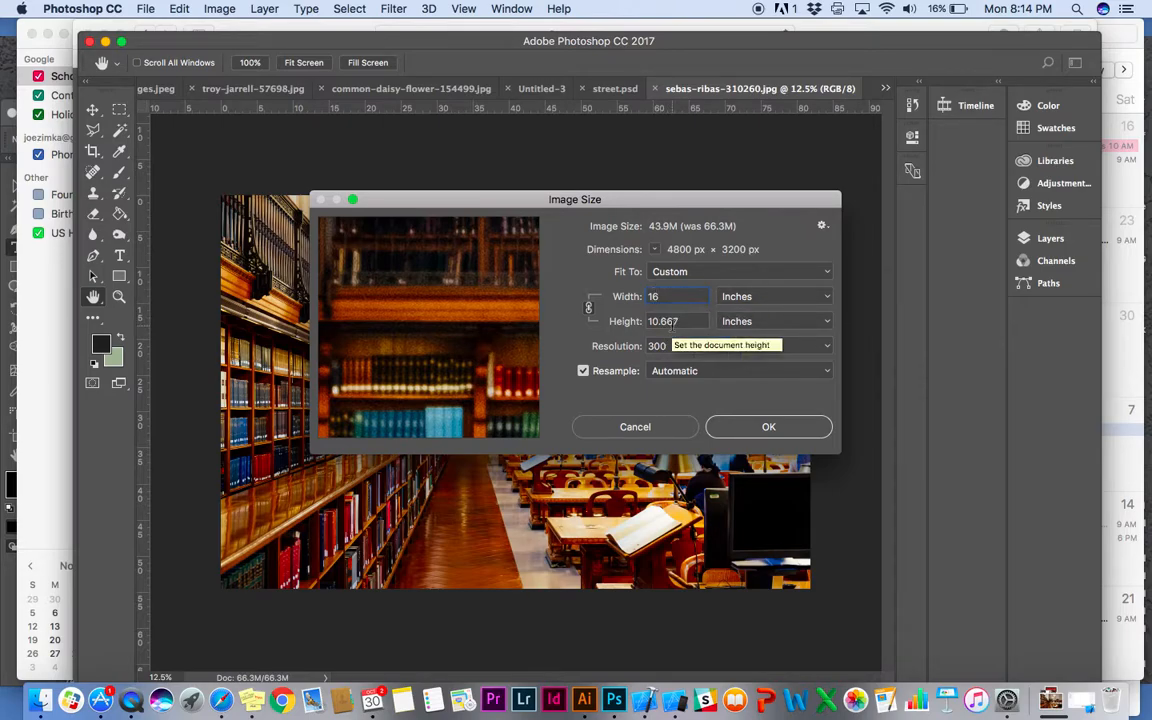
pyautogui.doubleClick(673, 321)
pyautogui.write('10')
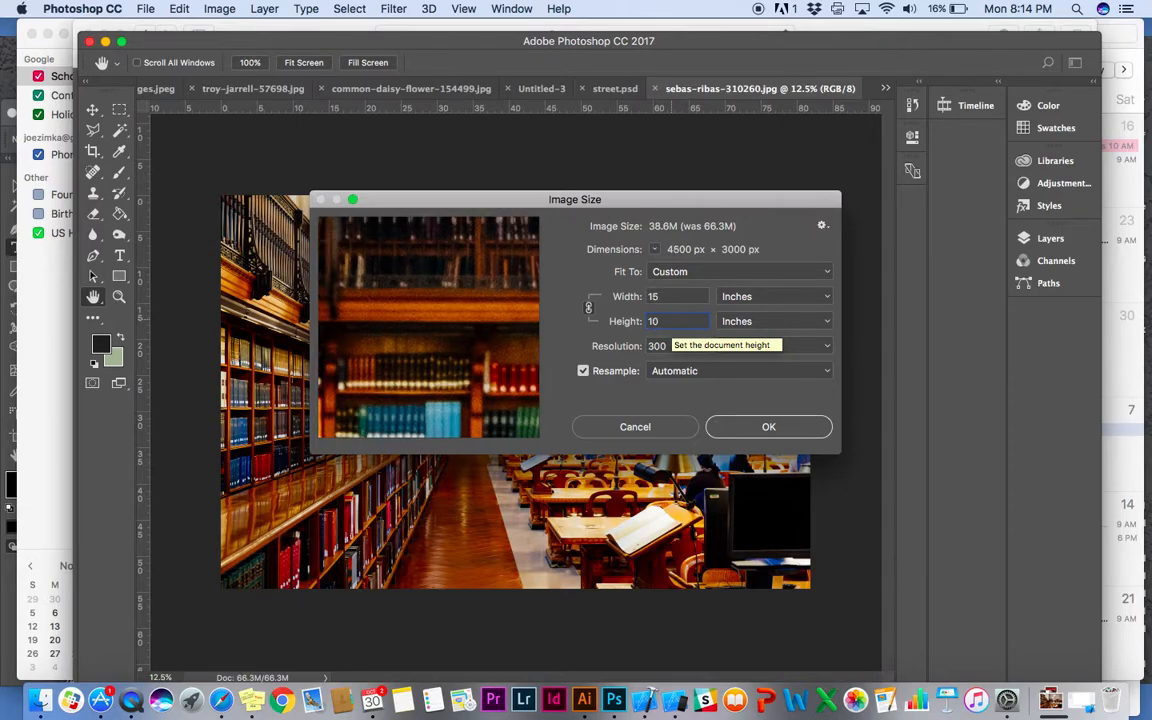
# Set the image width to 16 inches with the proportions linked and apply the new image size
pyautogui.doubleClick(659, 296)
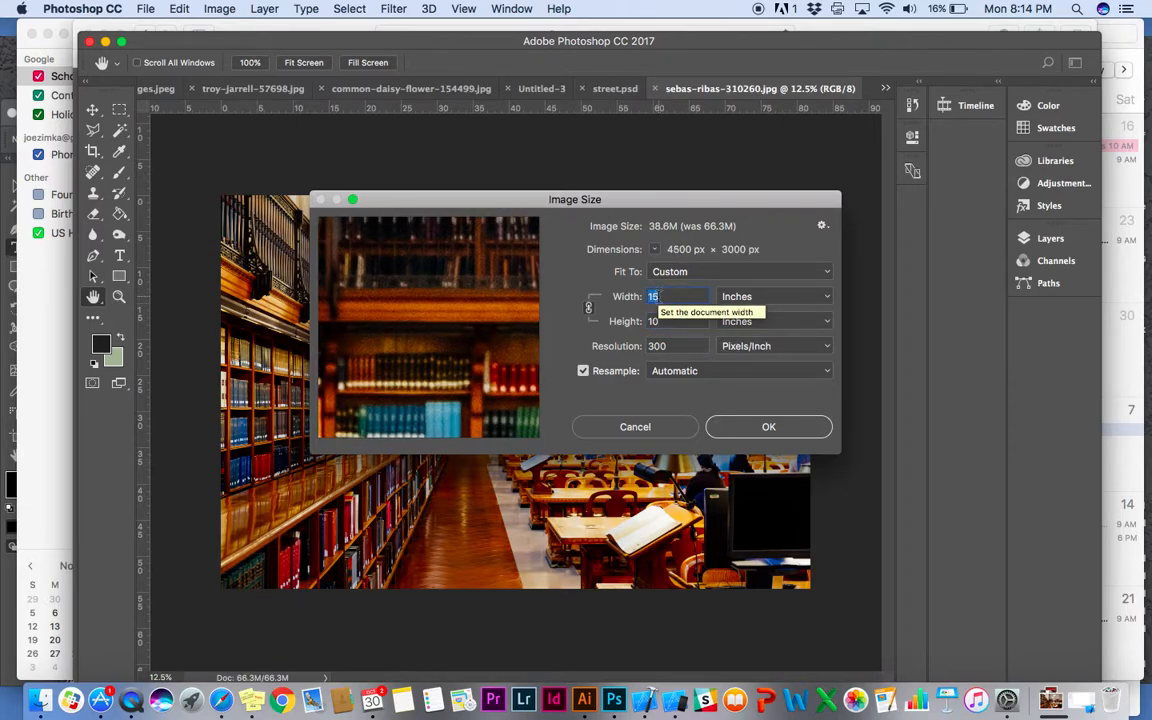
pyautogui.write('16')
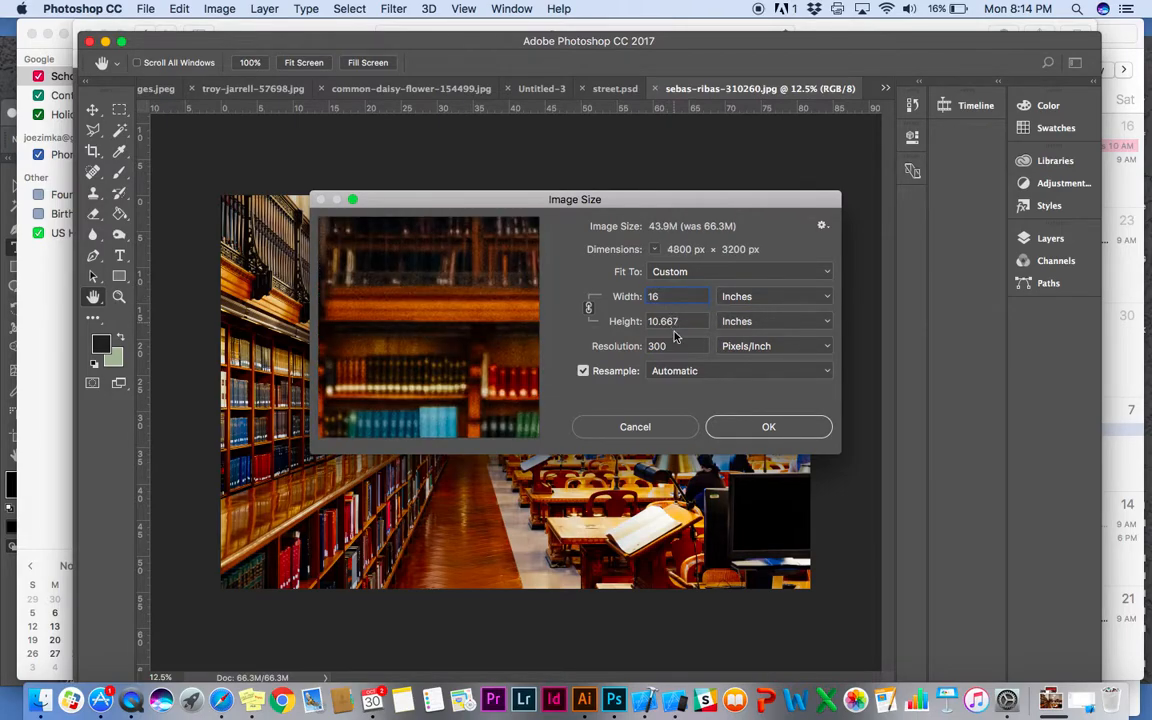
pyautogui.click(730, 424)
pyautogui.press('b')
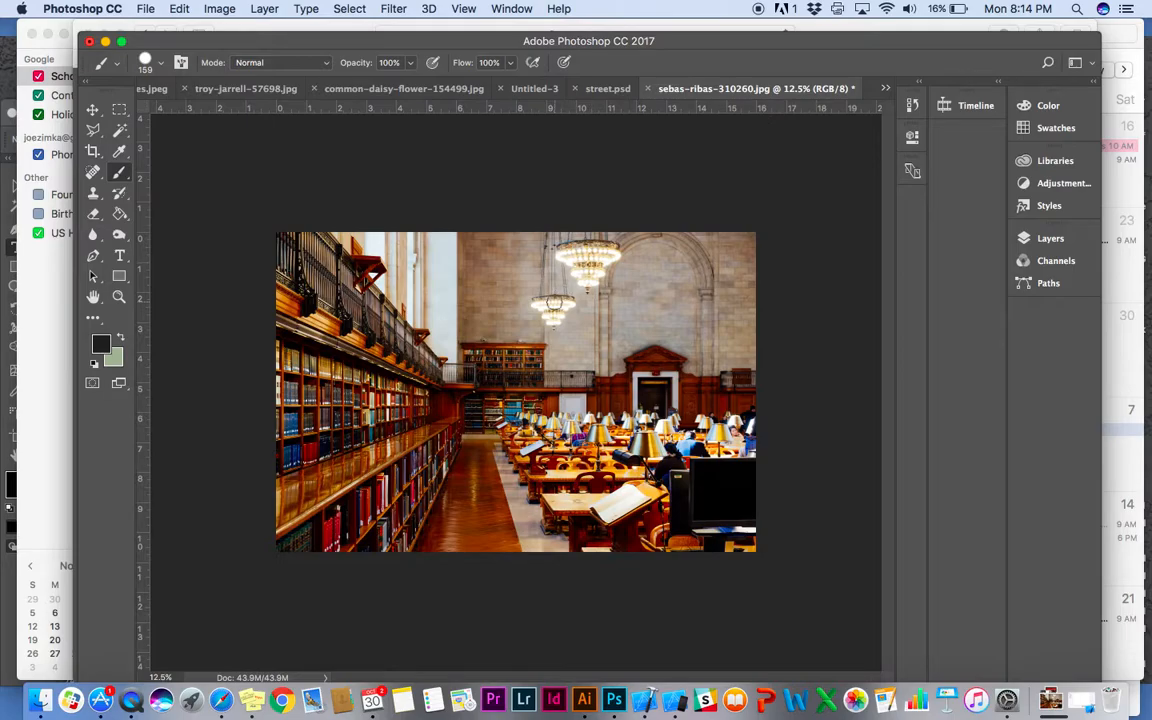
# Examine the resized photo up close on the bookshelves and as a whole to judge its sharpness
pyautogui.press('super+minus')
pyautogui.press('super+minus')
pyautogui.press('super+minus')
pyautogui.press('super+equal')
pyautogui.press('super+equal')
pyautogui.press('super+equal')
pyautogui.press('super+equal')
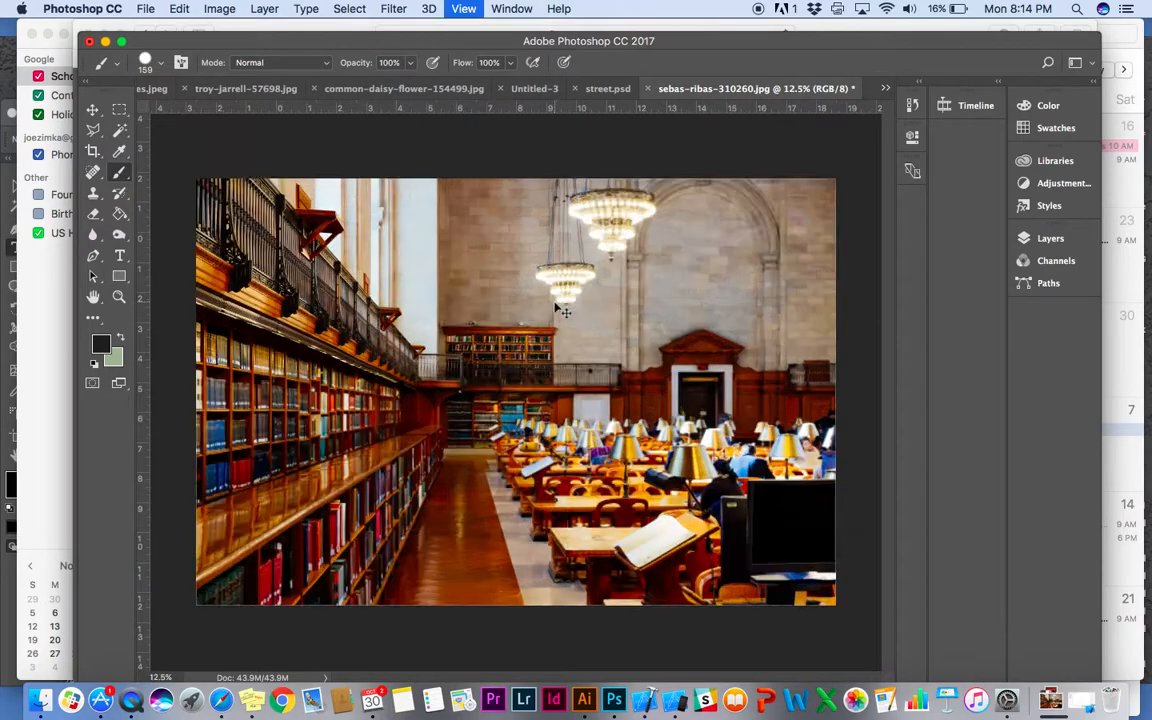
pyautogui.press('super+equal')
pyautogui.press('super+equal')
pyautogui.press('super+equal')
pyautogui.press('super+equal')
pyautogui.press('super+equal')
pyautogui.press('super+equal')
pyautogui.press('super+equal')
pyautogui.press('super+equal')
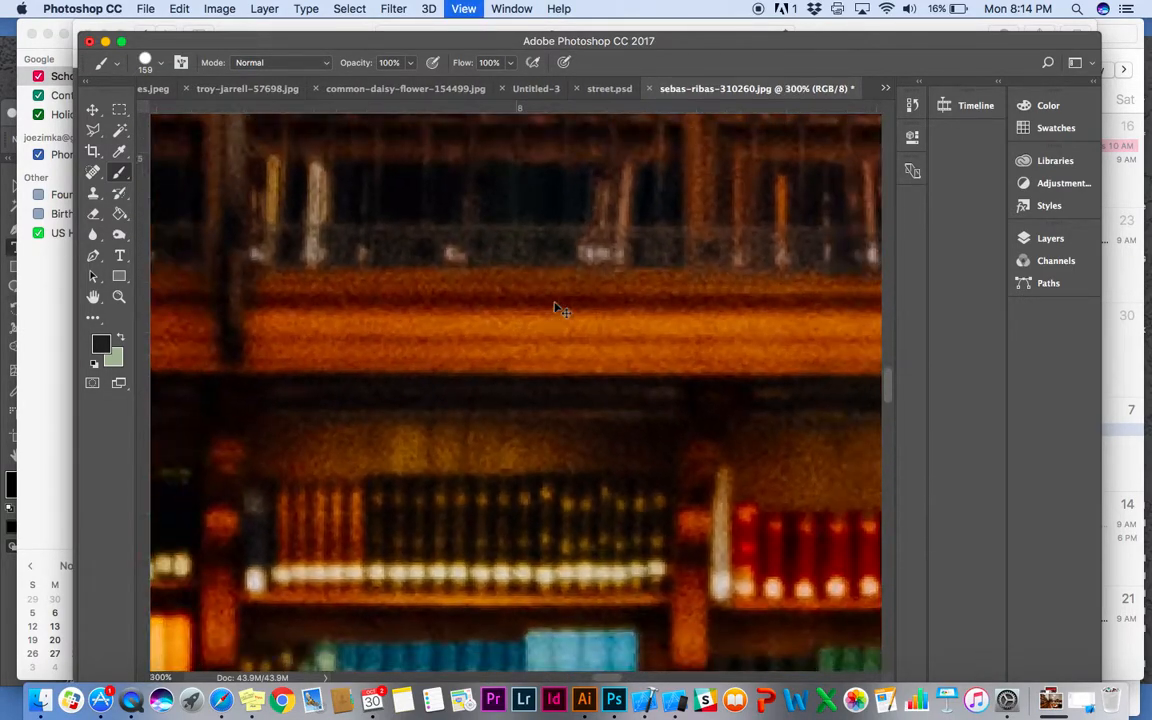
pyautogui.press('super+minus')
pyautogui.press('super+minus')
pyautogui.press('super+minus')
pyautogui.press('super+minus')
pyautogui.press('super+minus')
pyautogui.press('super+minus')
pyautogui.press('super+minus')
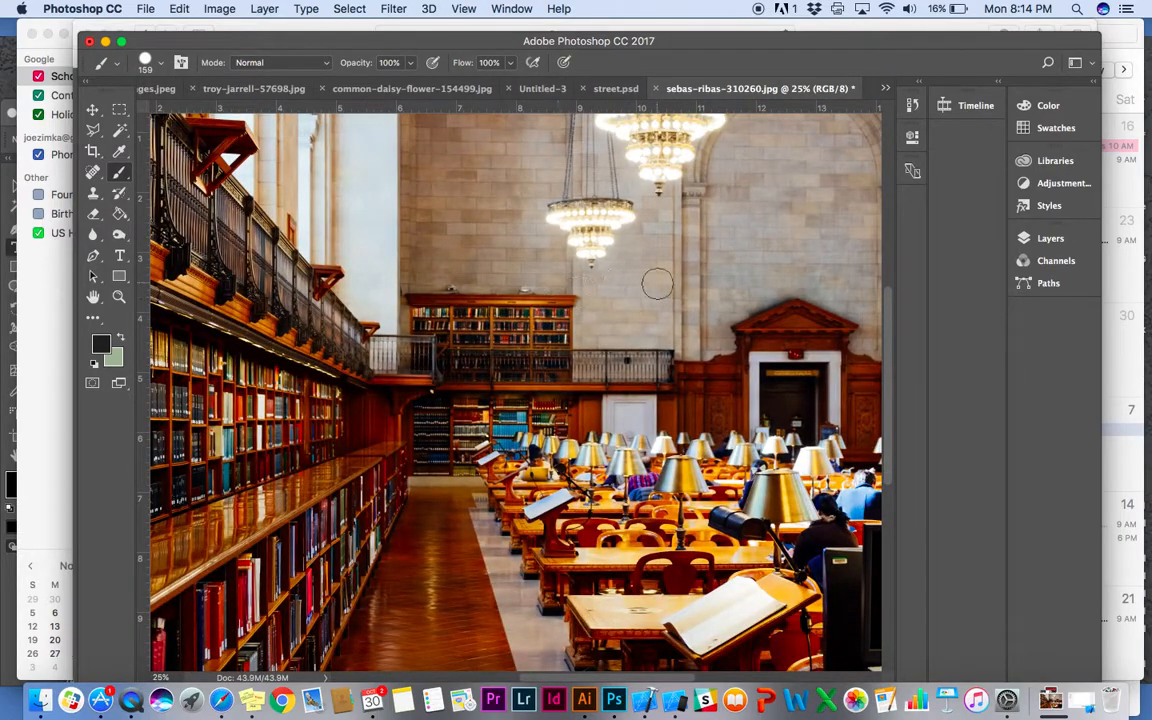
pyautogui.press('super+minus')
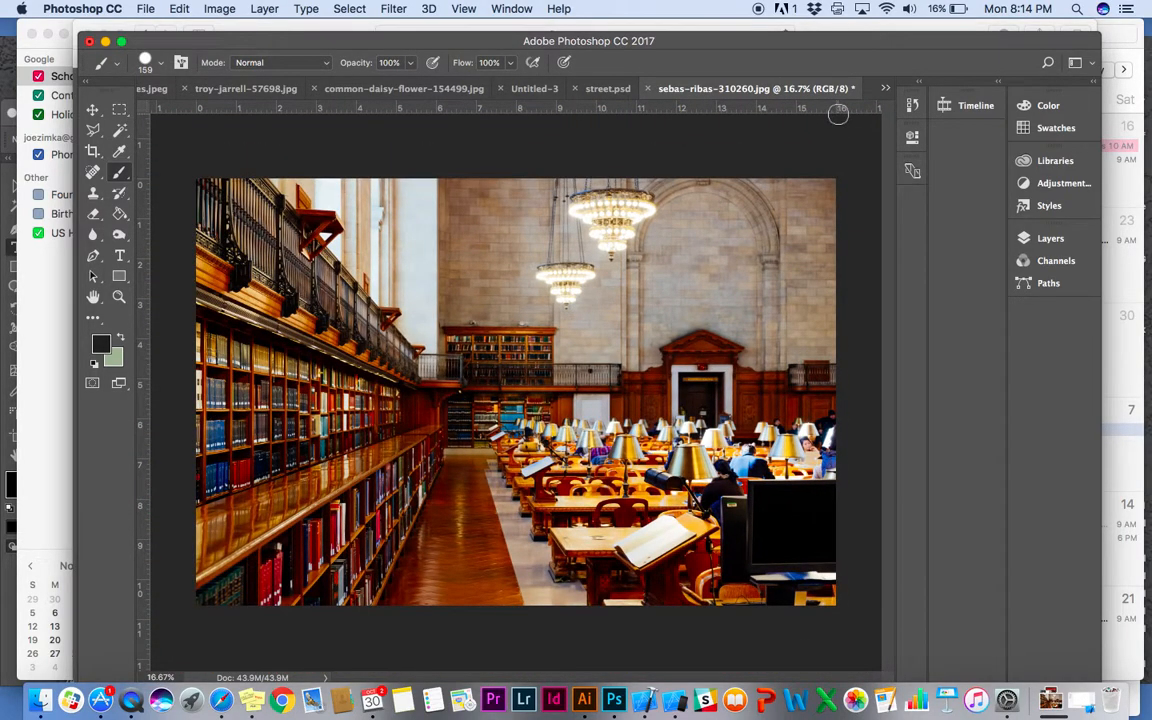
# Reduce the canvas height to 10 inches with the anchor at the centre, accepting the clipping
pyautogui.click(222, 8)
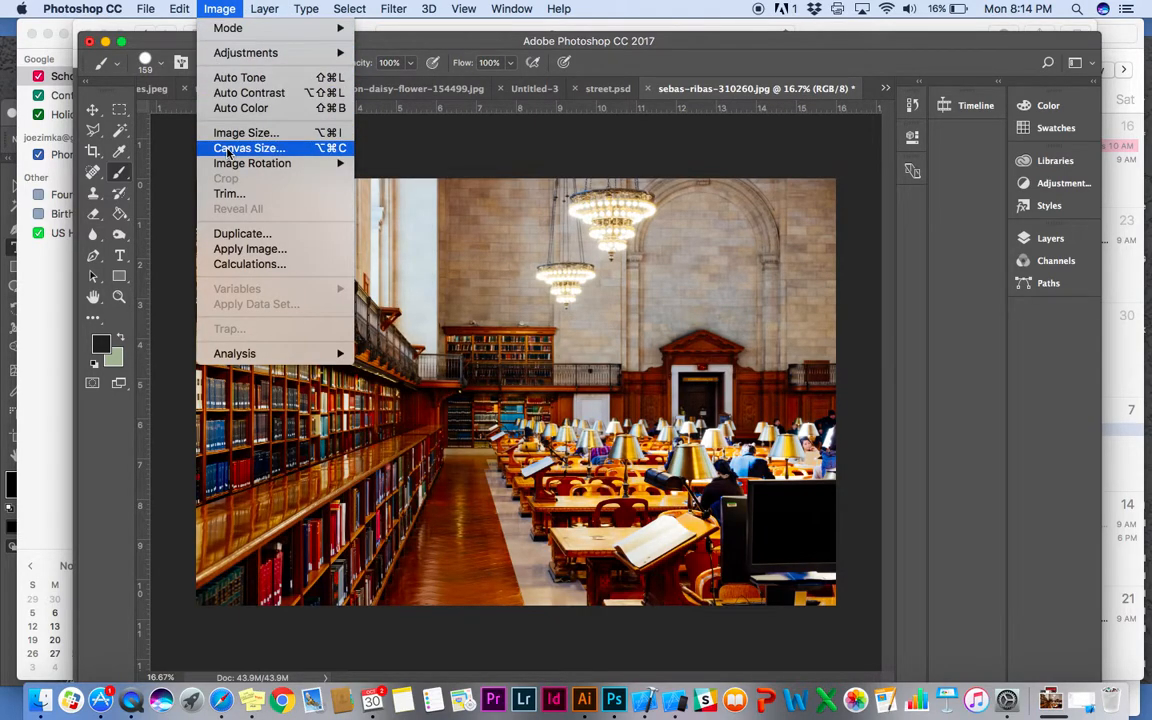
pyautogui.click(228, 150)
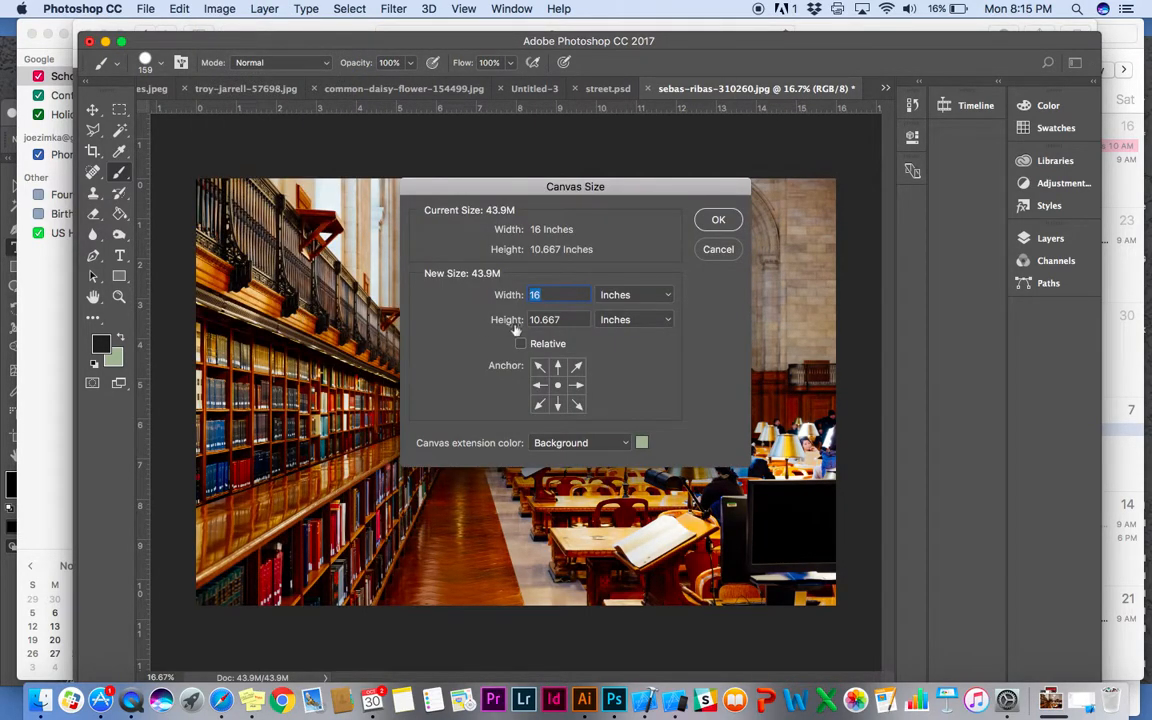
pyautogui.press('Tab')
pyautogui.press('BackSpace')
pyautogui.write('10')
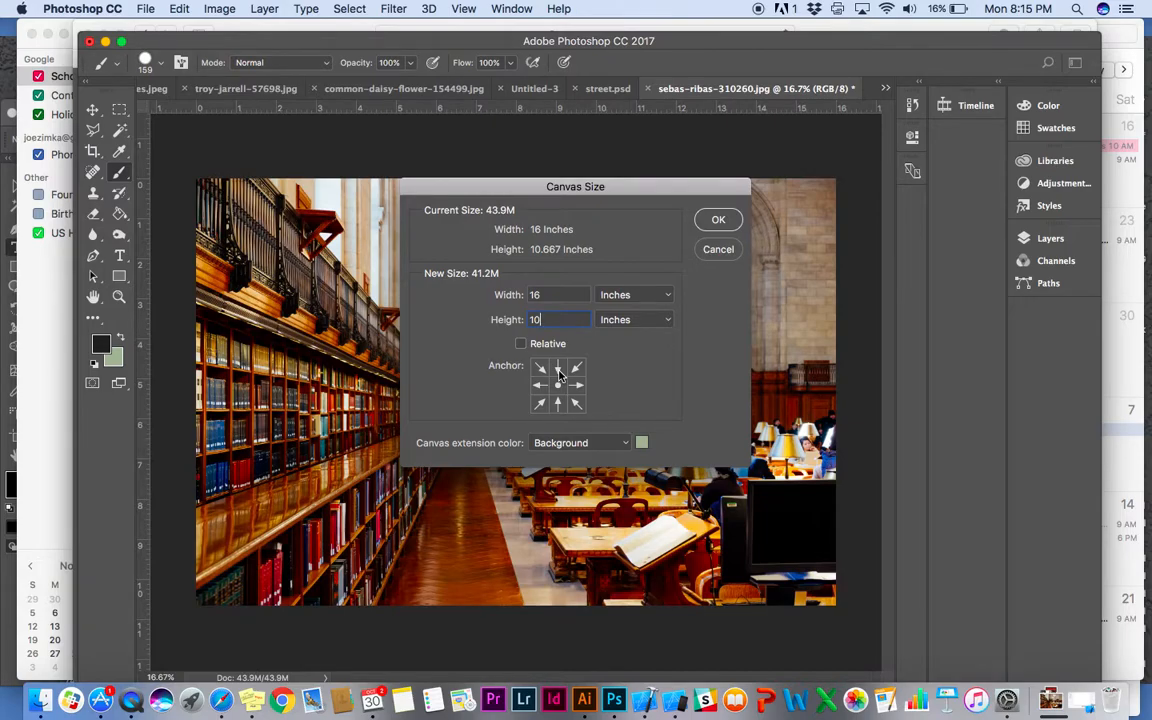
pyautogui.click(559, 369)
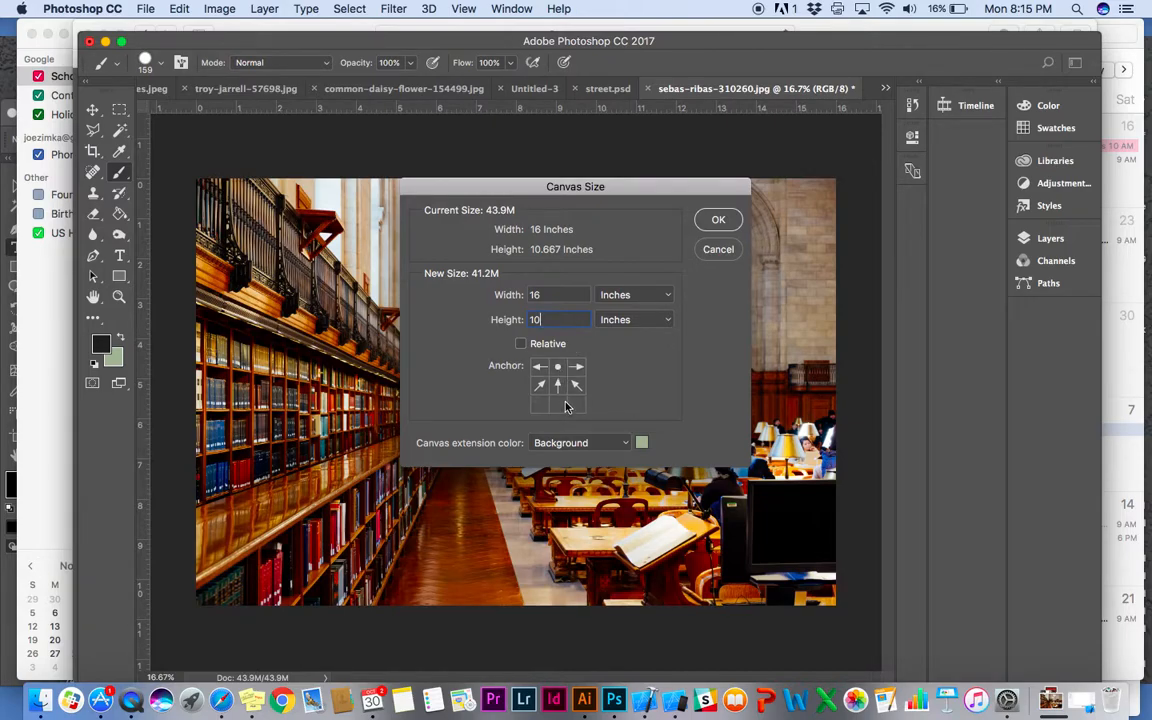
pyautogui.click(561, 409)
pyautogui.click(559, 387)
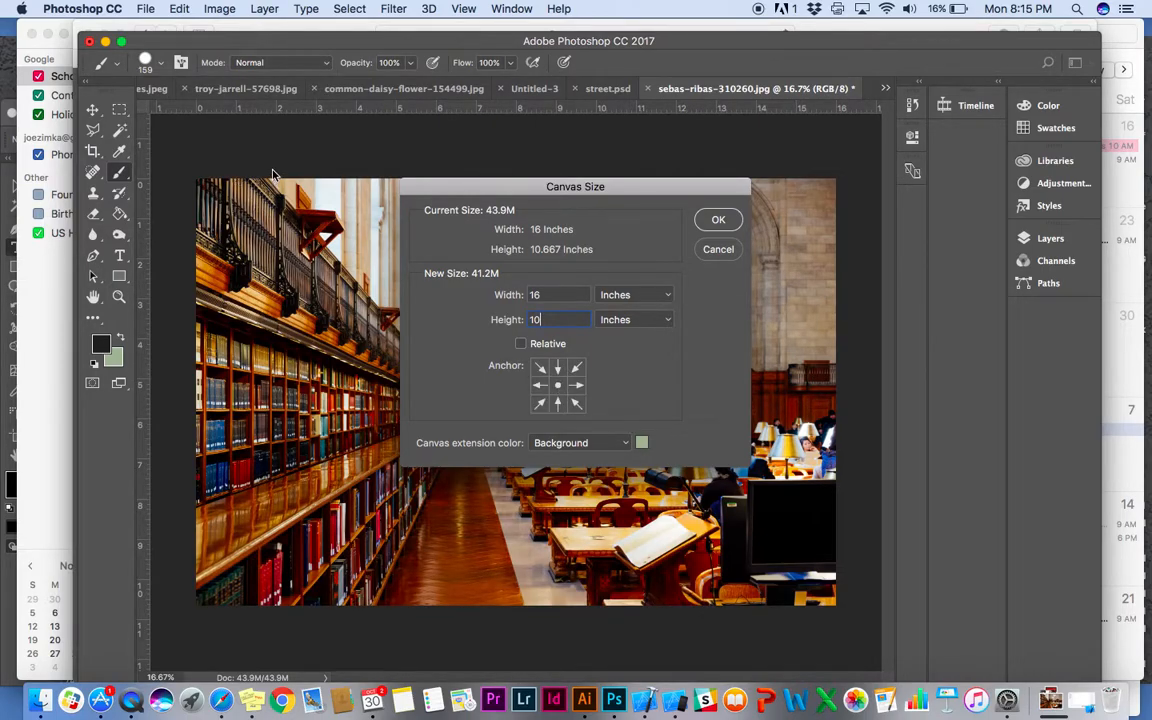
pyautogui.click(721, 220)
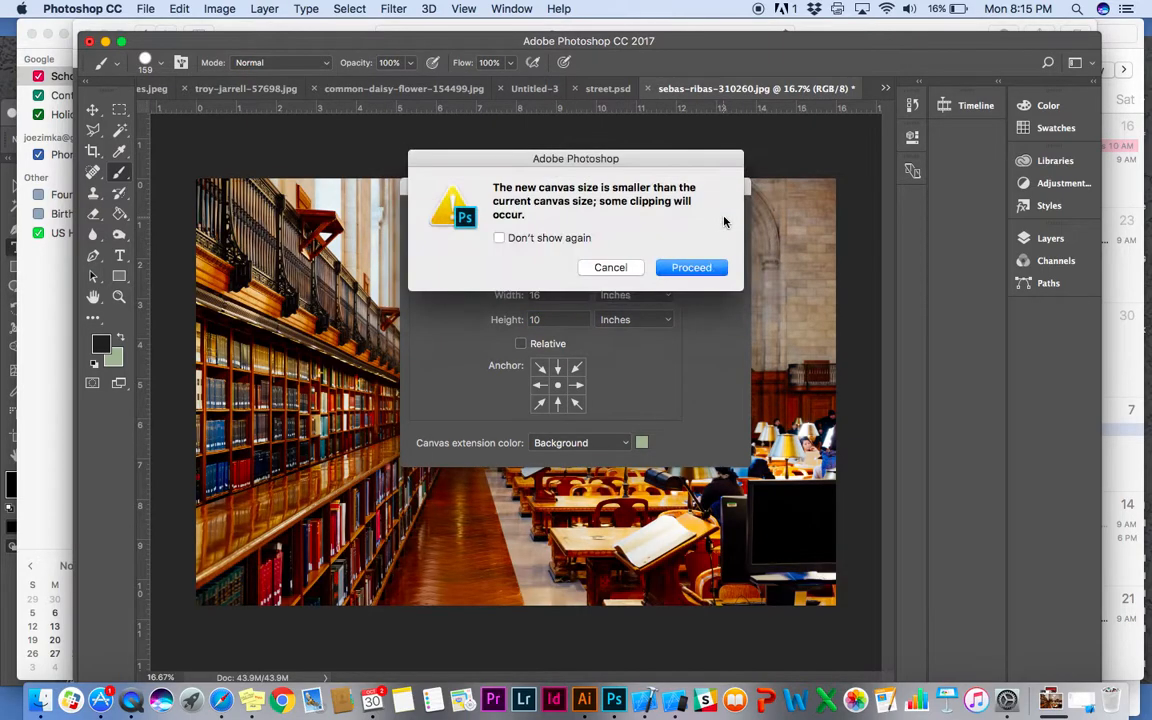
pyautogui.click(693, 269)
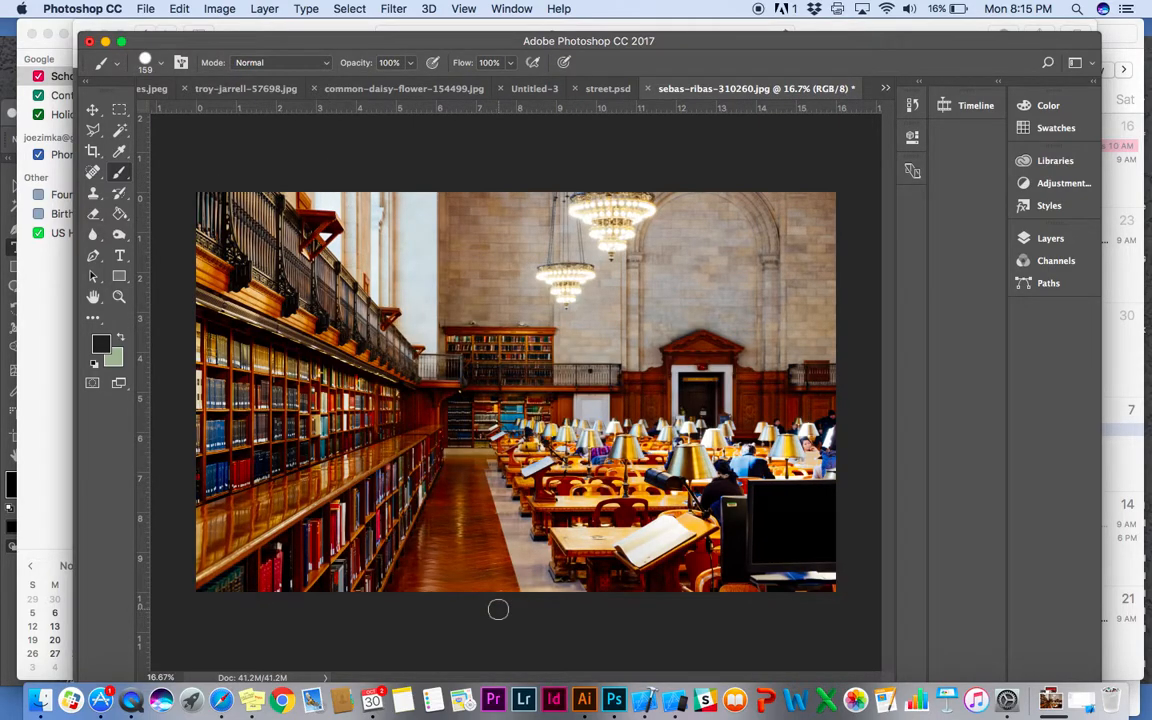
# Save the image to the Desktop as Library.psd in Photoshop format
pyautogui.press('super+shift+s')
pyautogui.write('Library')
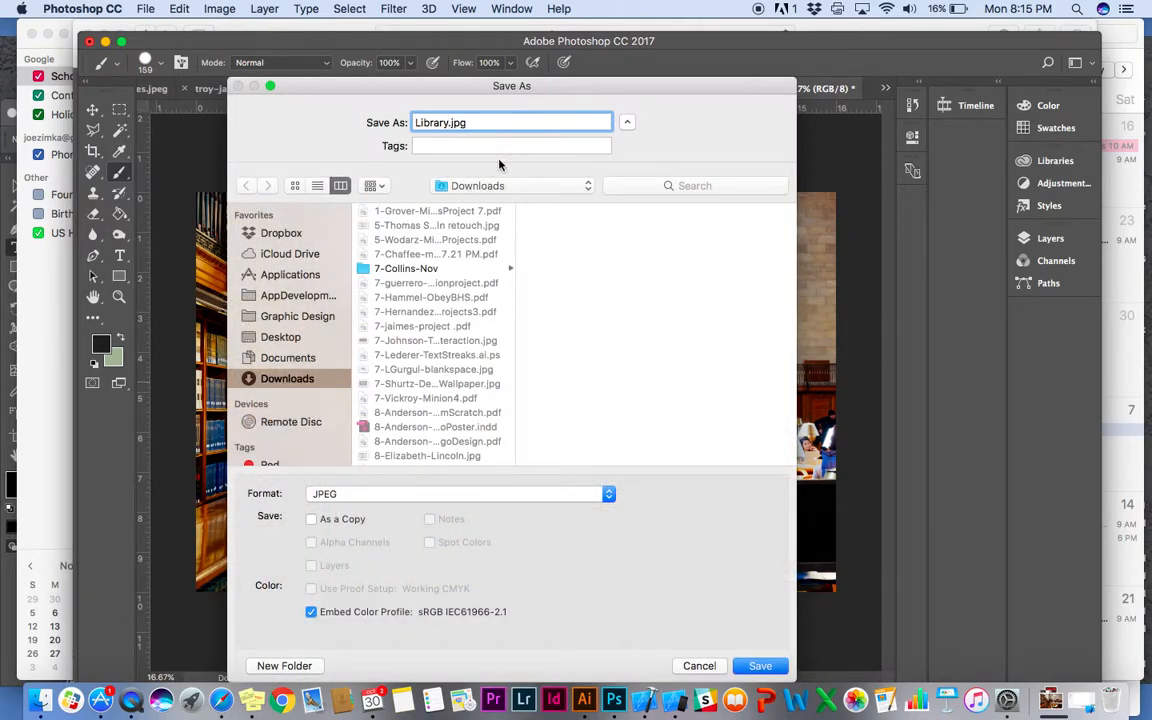
pyautogui.click(430, 494)
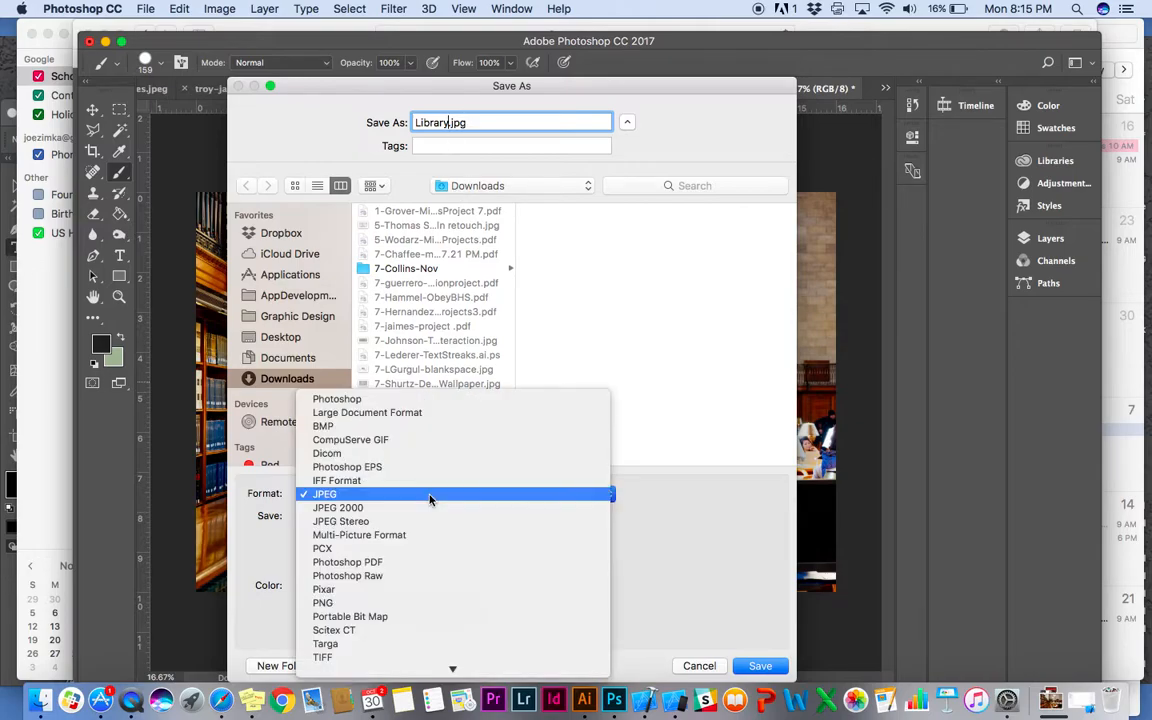
pyautogui.click(368, 473)
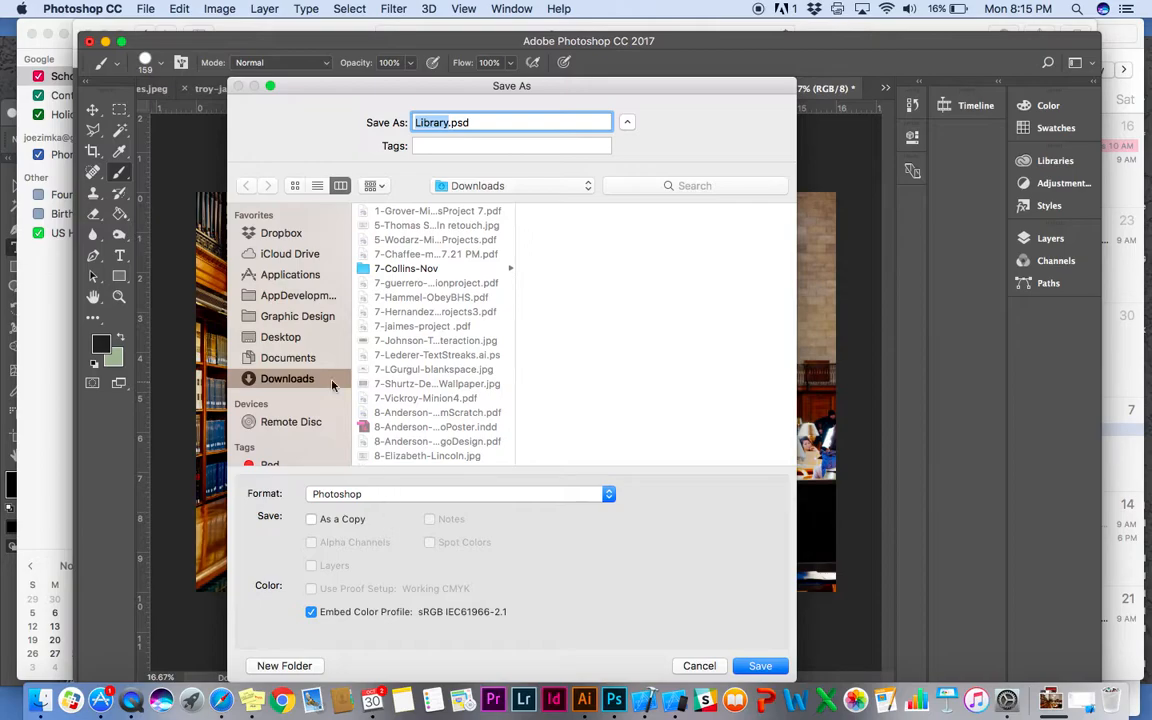
pyautogui.click(280, 336)
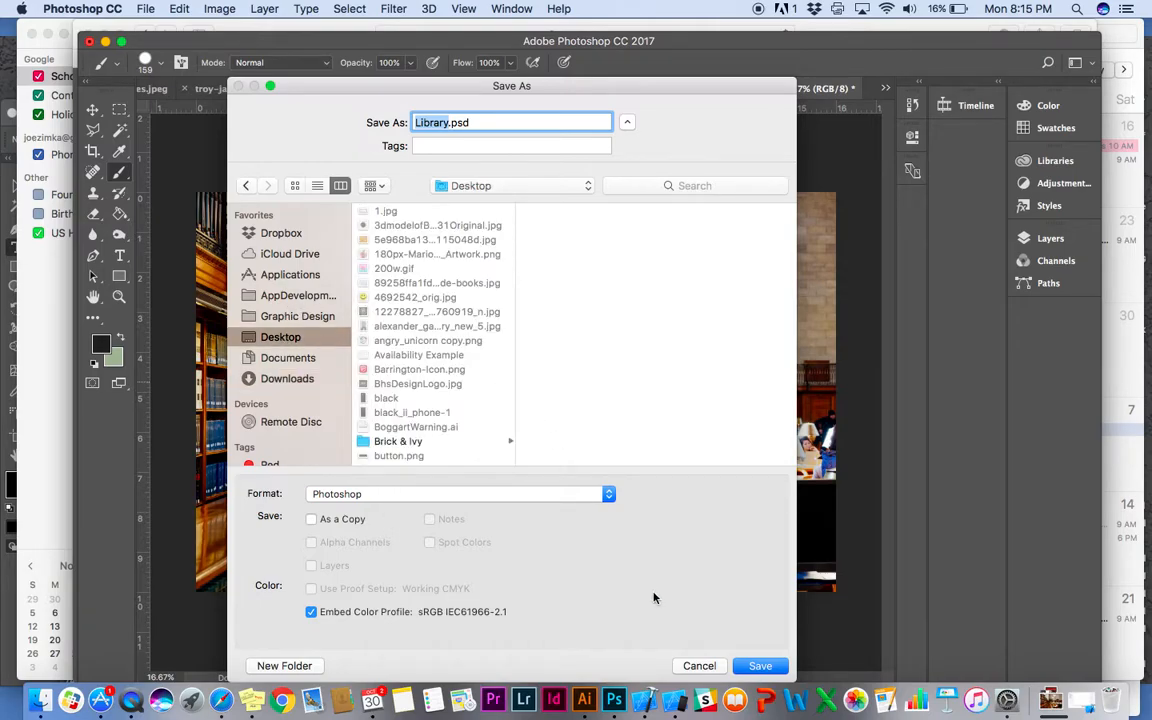
pyautogui.click(759, 666)
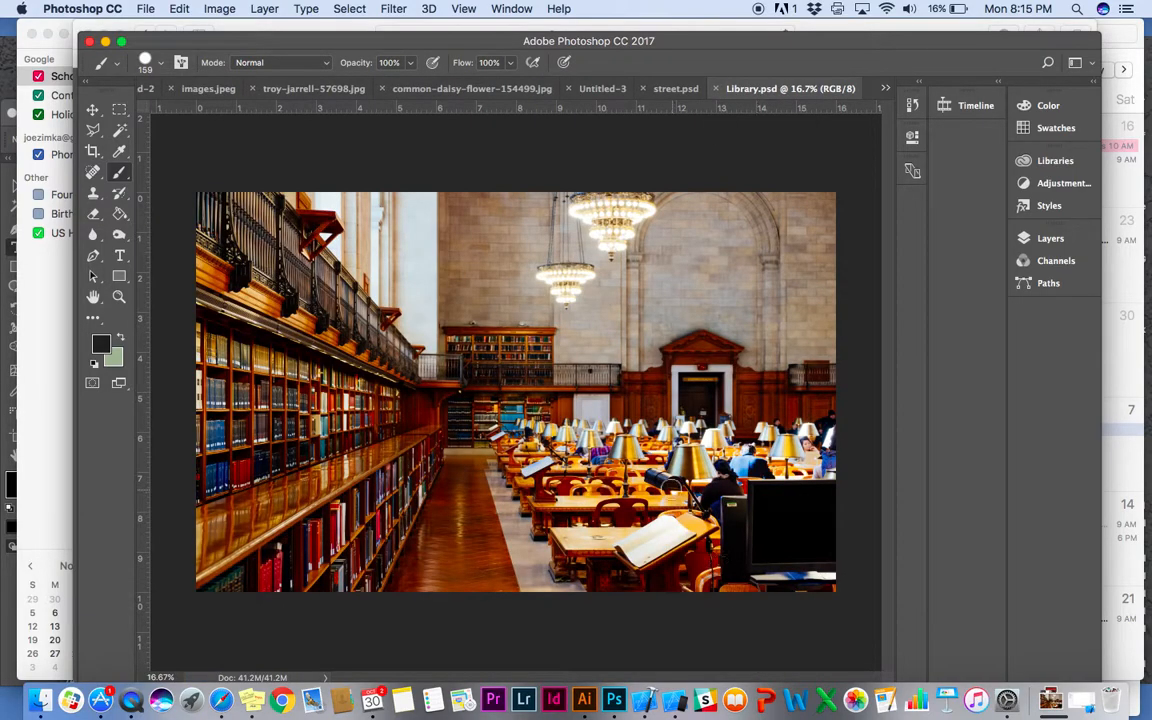
# Switch to Illustrator and delete the Green Day text under the favorite-bands heading
pyautogui.click(584, 699)
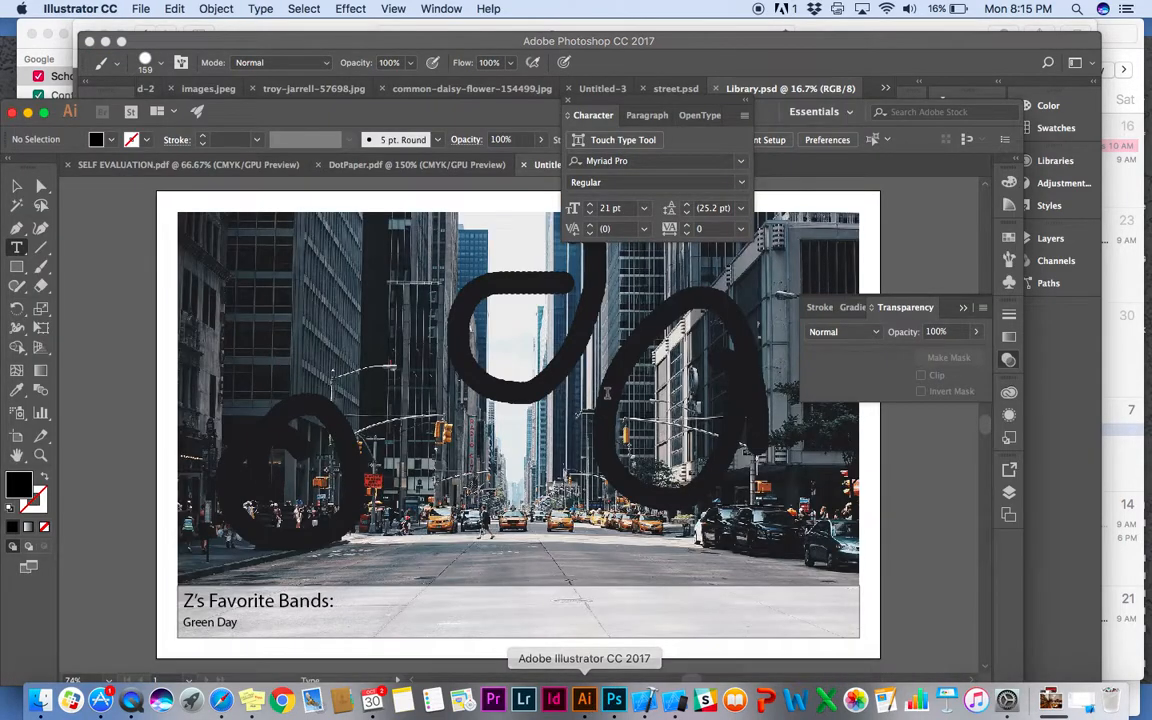
pyautogui.moveTo(239, 622); pyautogui.dragTo(183, 622)
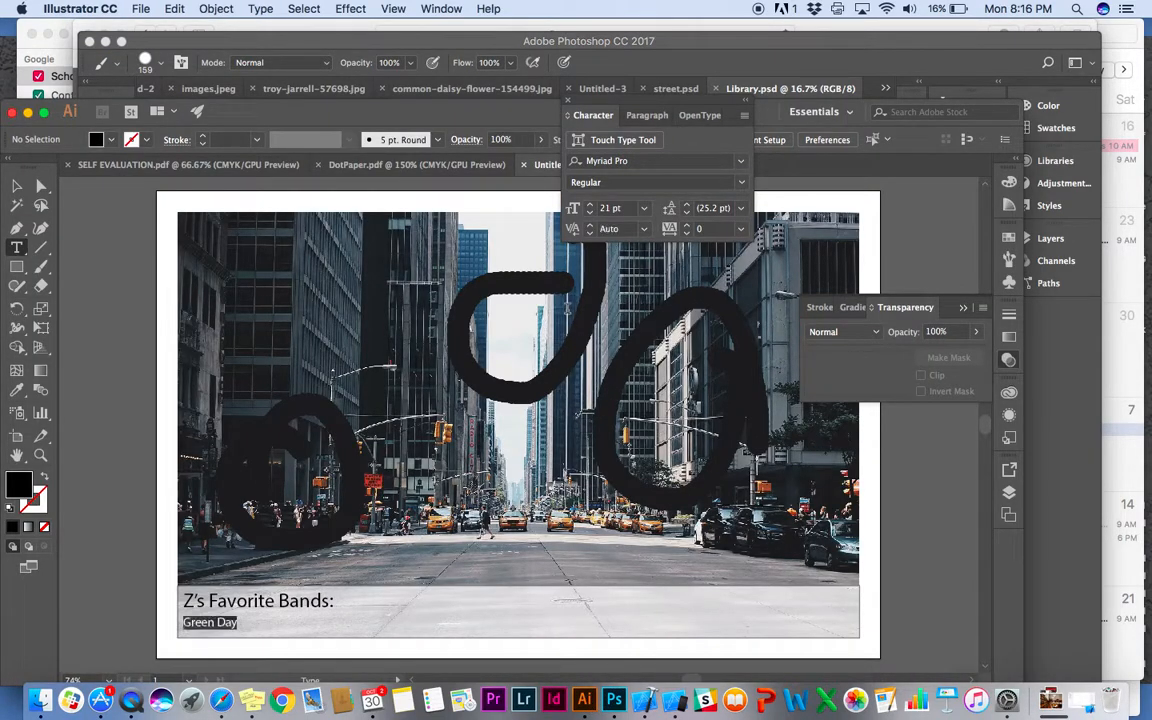
pyautogui.press('BackSpace')
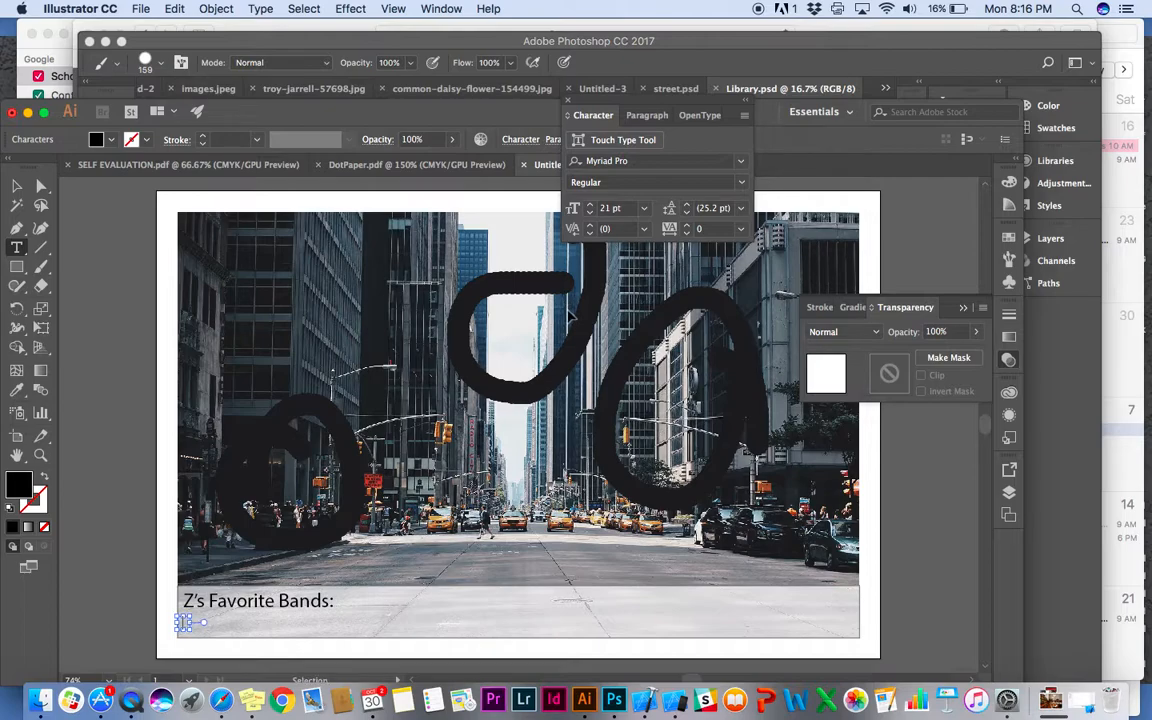
# Create a new landscape Tabloid document, 17 by 11 inches in CMYK, and collapse the floating character settings
pyautogui.press('super+n')
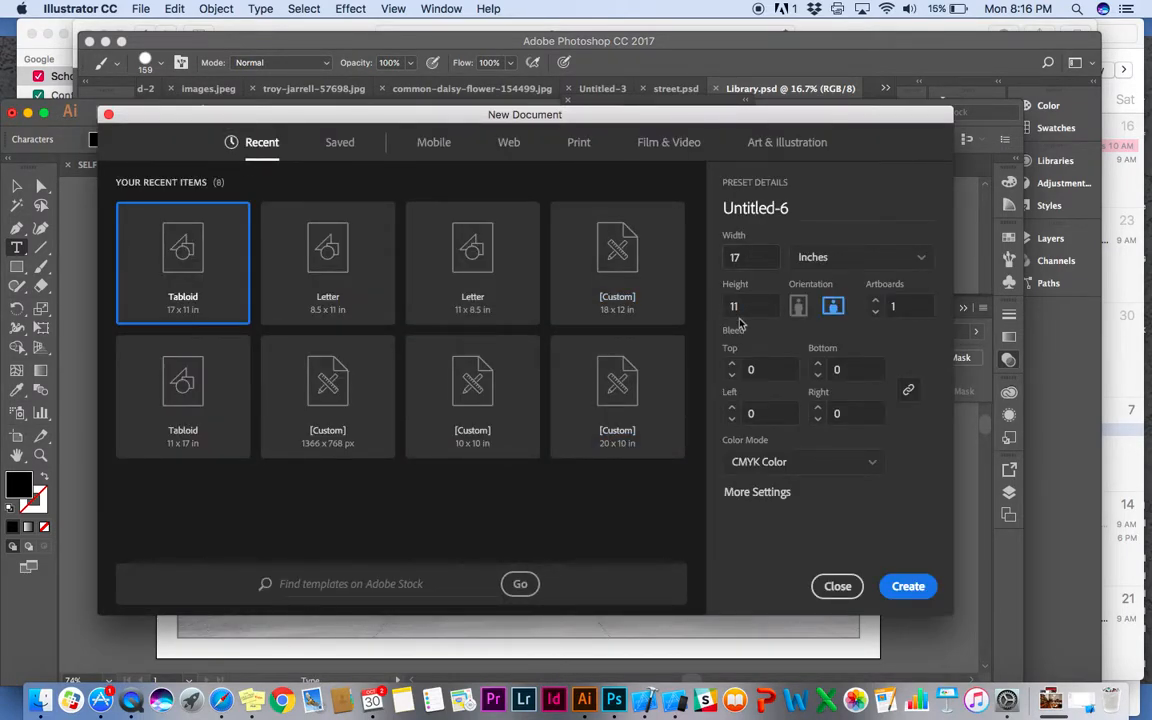
pyautogui.click(905, 586)
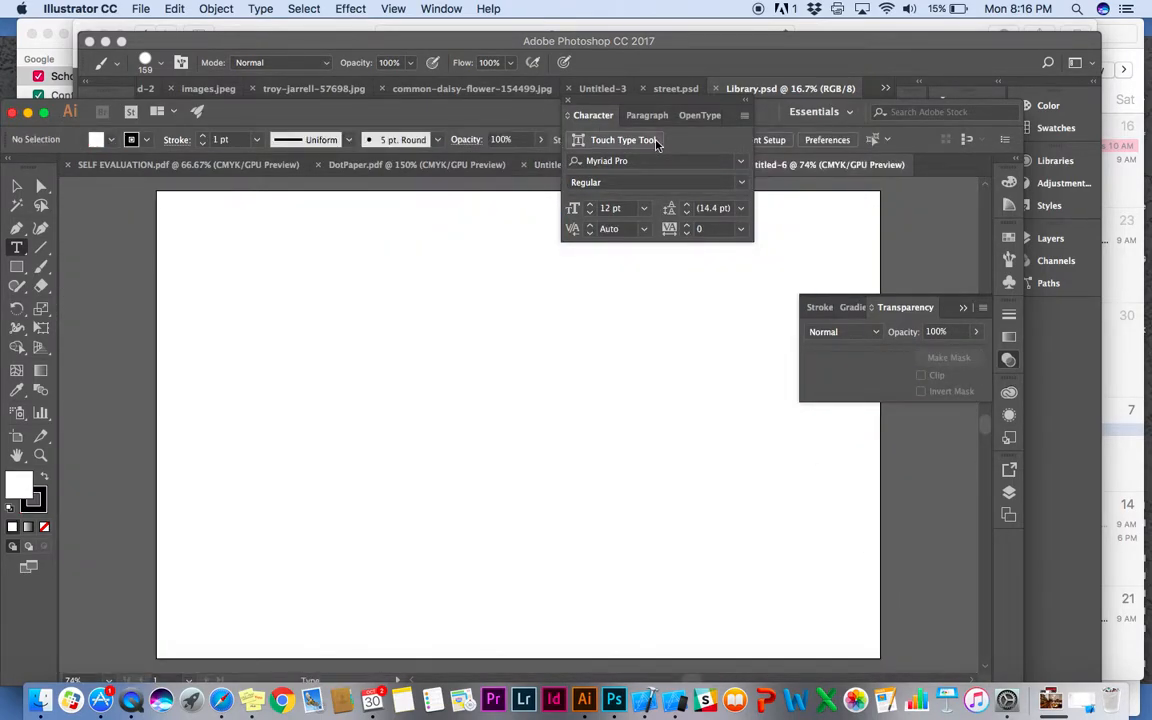
pyautogui.click(747, 99)
# Find Library.psd by searching for "library" and place it as a linked image on the blank artboard
pyautogui.click(141, 8)
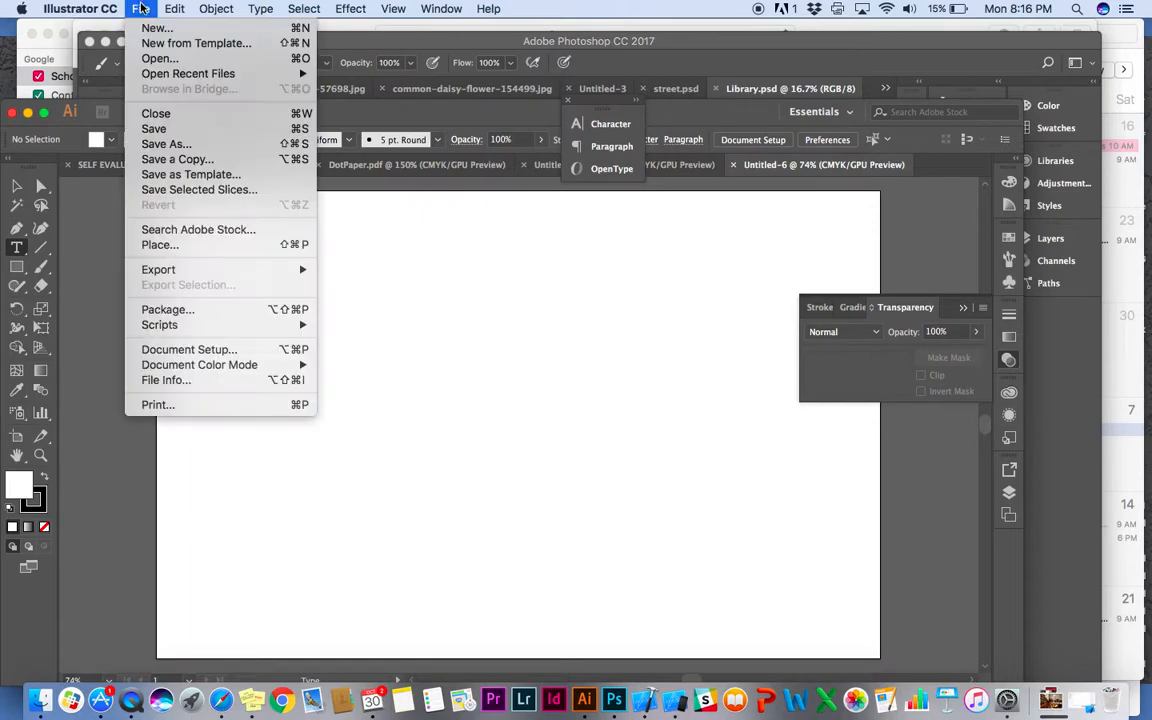
pyautogui.click(168, 247)
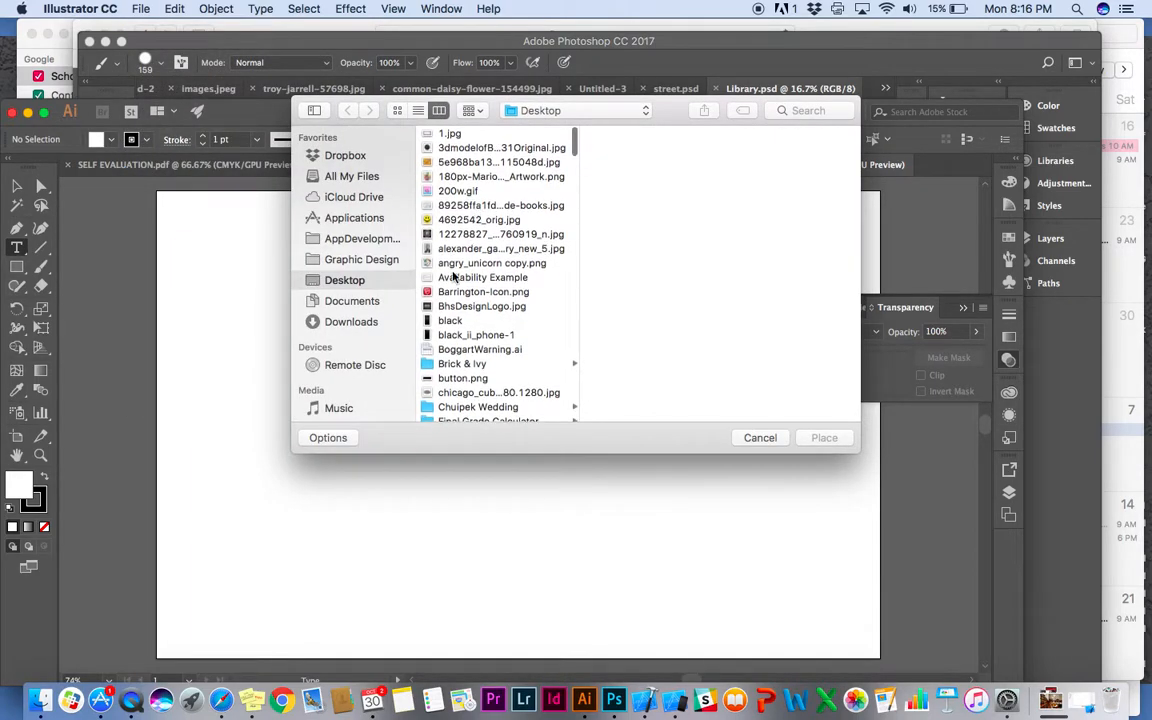
pyautogui.scroll(-3, 450, 275)
pyautogui.click(783, 110)
pyautogui.write('library')
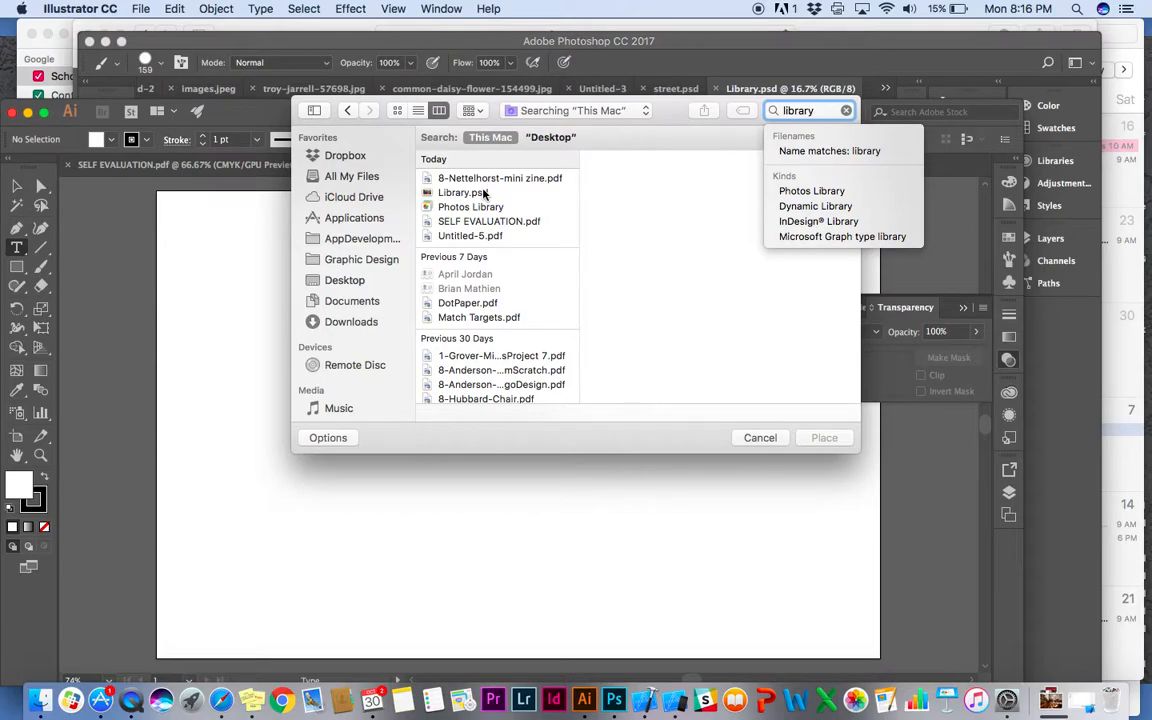
pyautogui.click(480, 192)
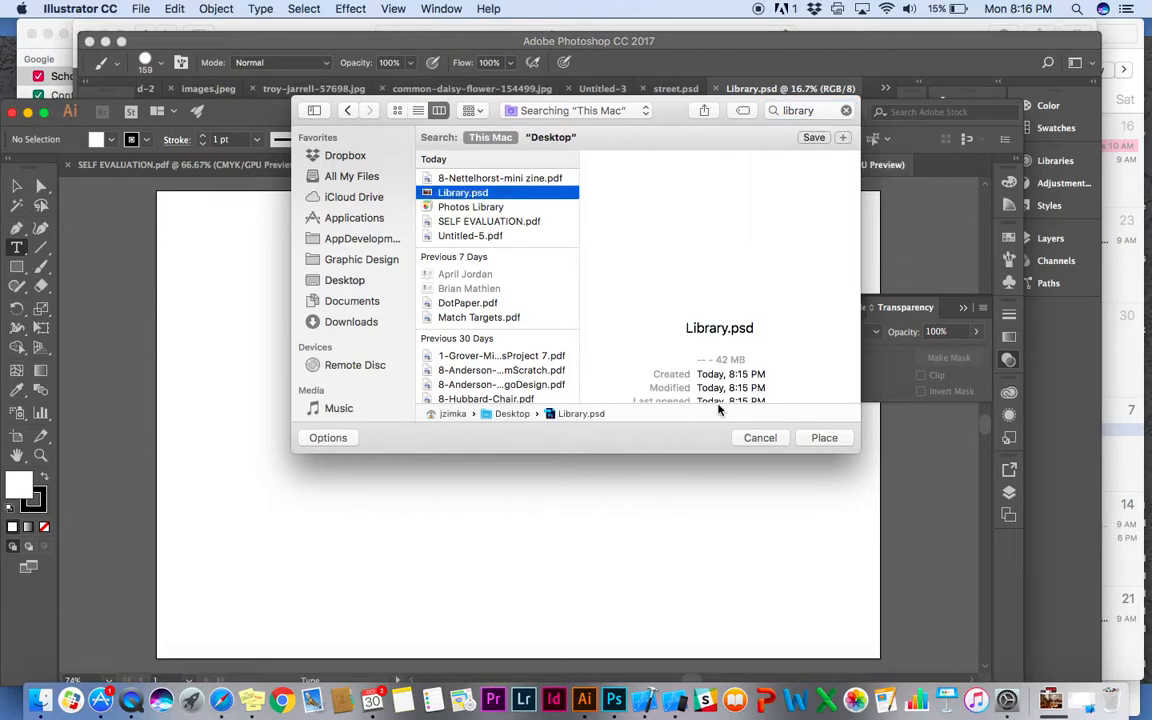
pyautogui.click(824, 438)
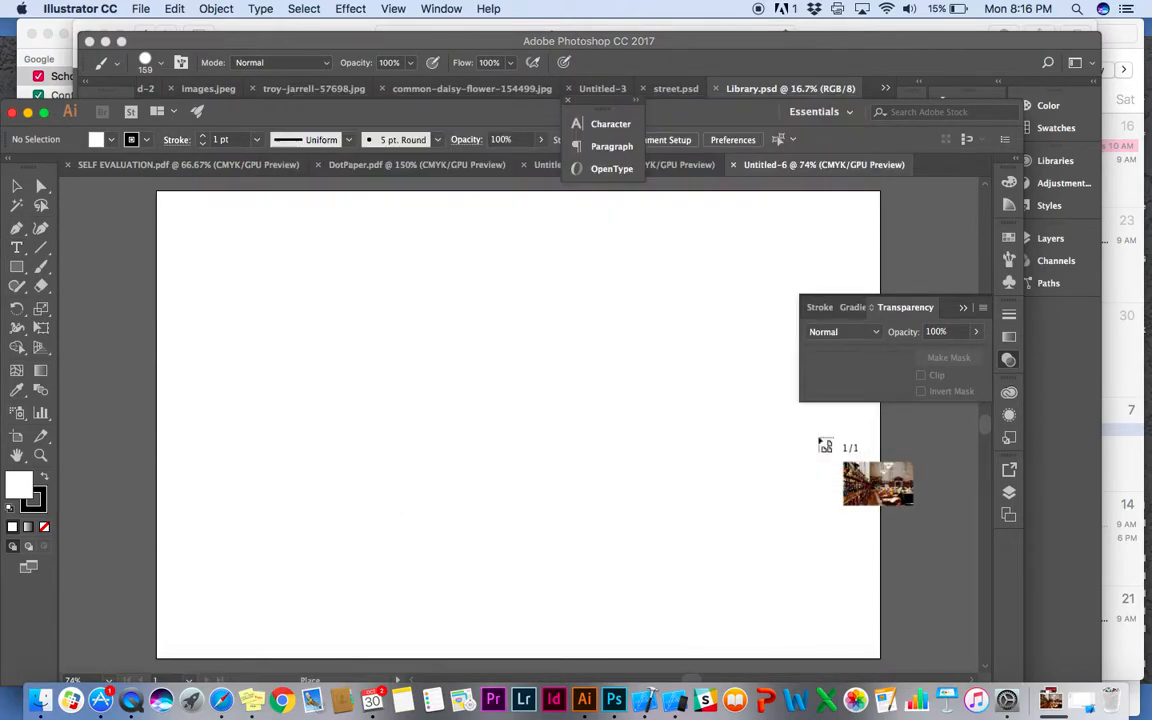
pyautogui.click(258, 263)
# Move the placed library photo to the middle of the artboard and set alignment relative to the artboard
pyautogui.press('v')
pyautogui.moveTo(425, 410); pyautogui.dragTo(347, 361)
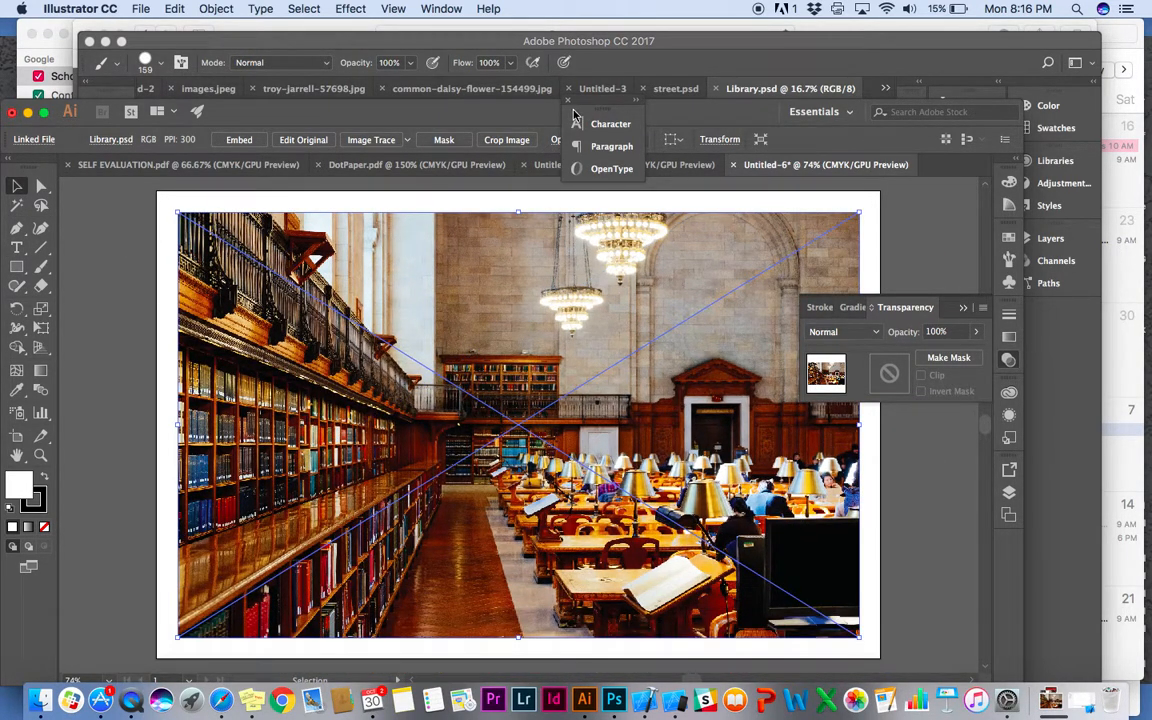
pyautogui.click(673, 141)
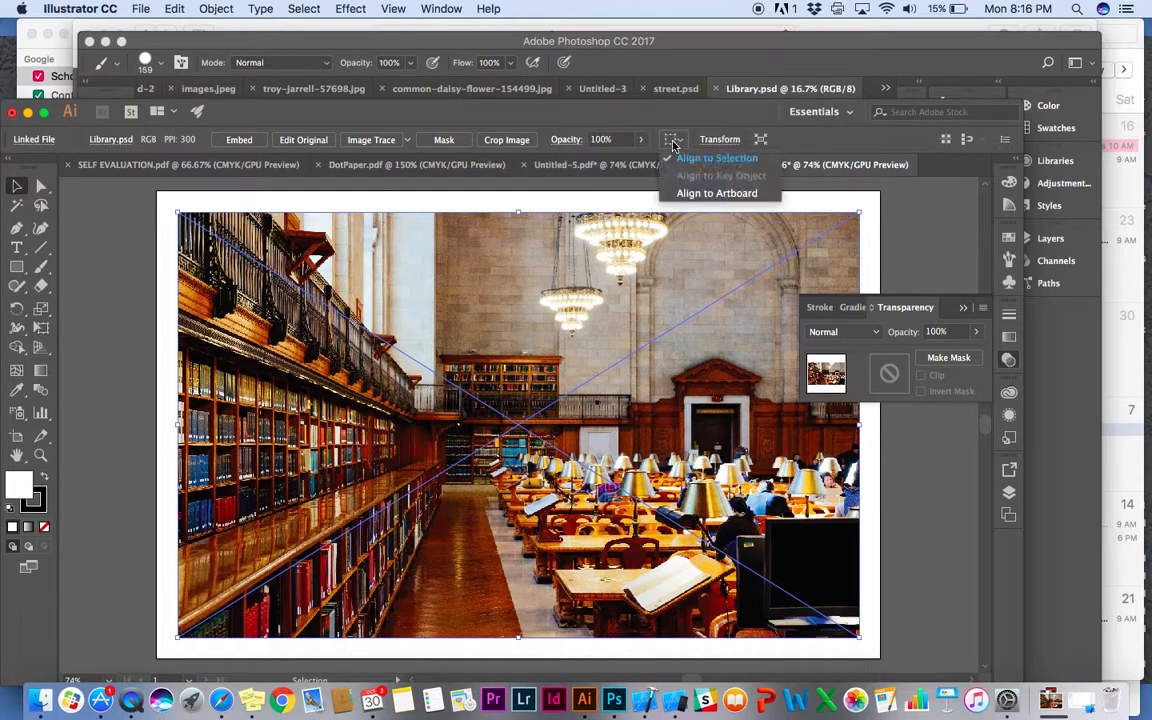
pyautogui.click(689, 192)
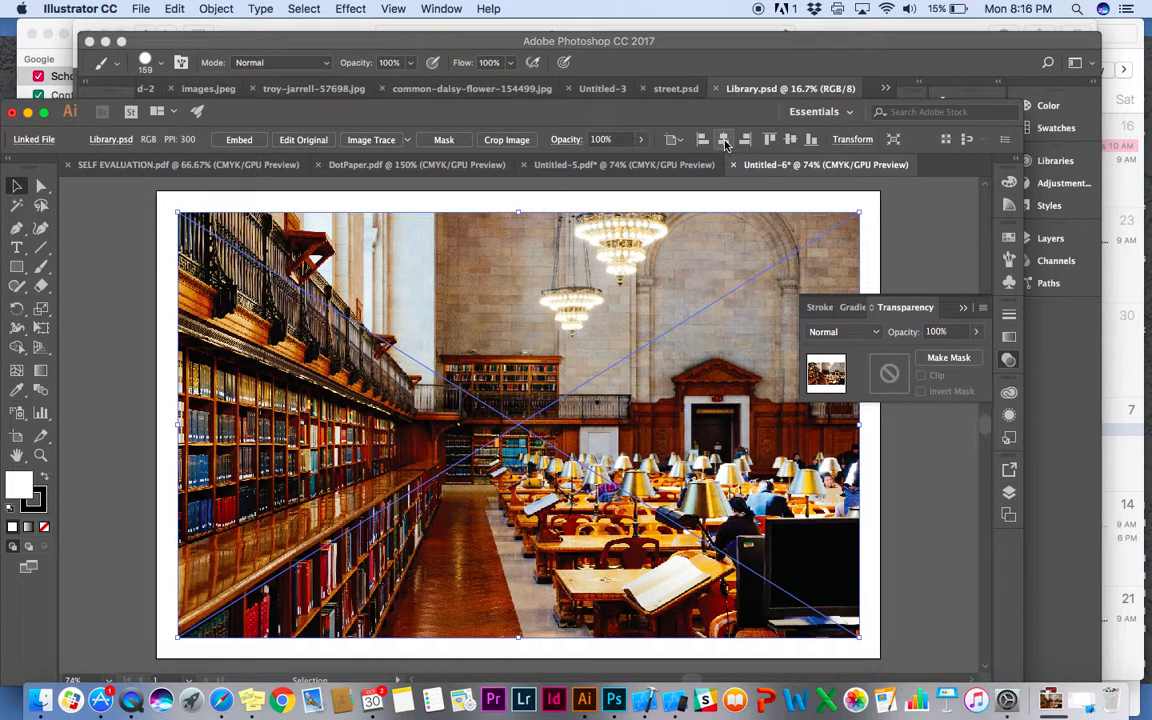
# Shift the photo slightly sideways, then centre it horizontally on the artboard and deselect it
pyautogui.moveTo(661, 268); pyautogui.dragTo(680, 270)
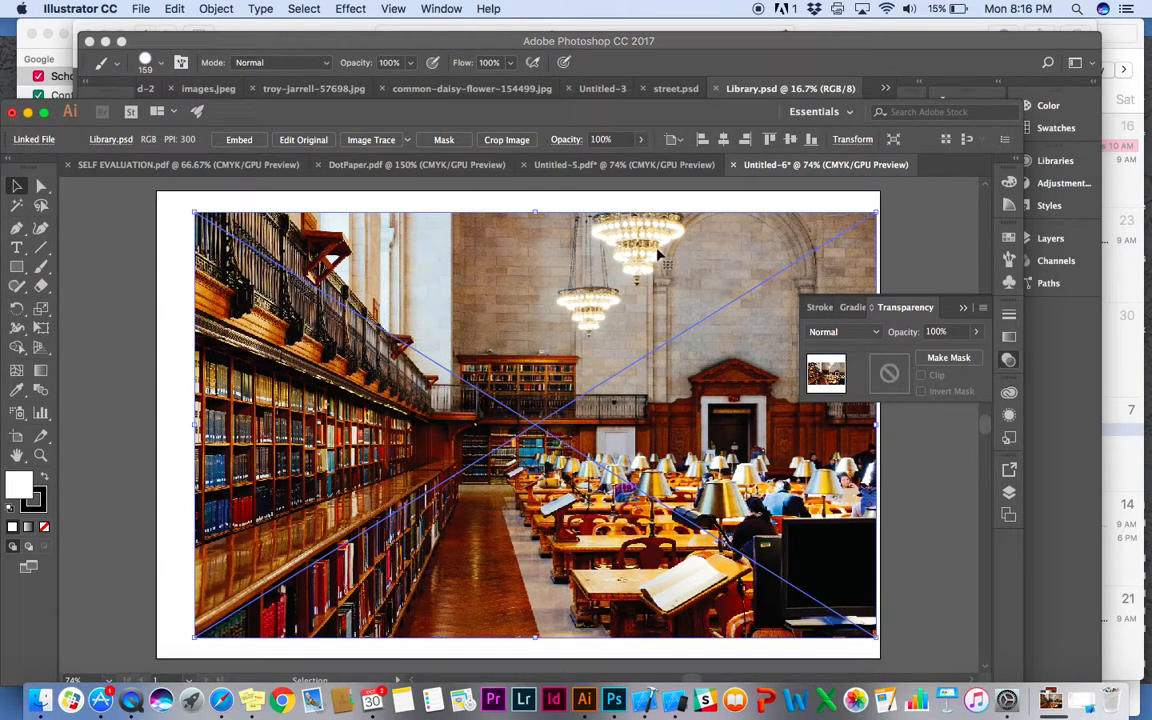
pyautogui.click(672, 139)
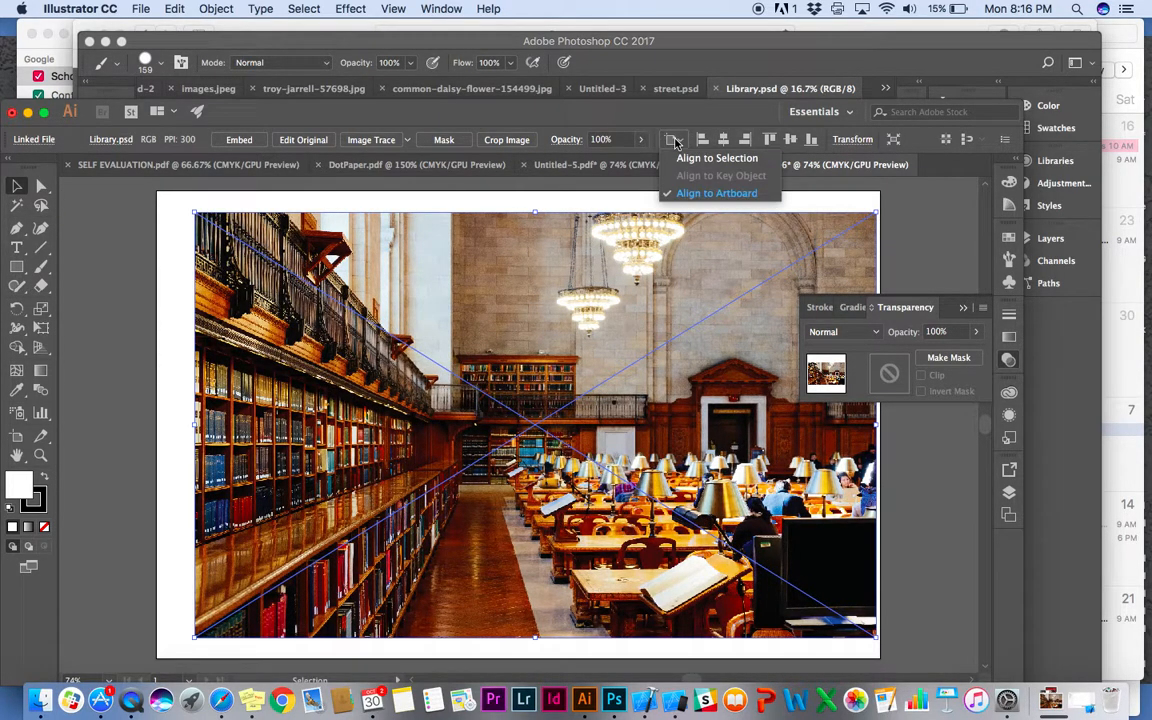
pyautogui.click(690, 190)
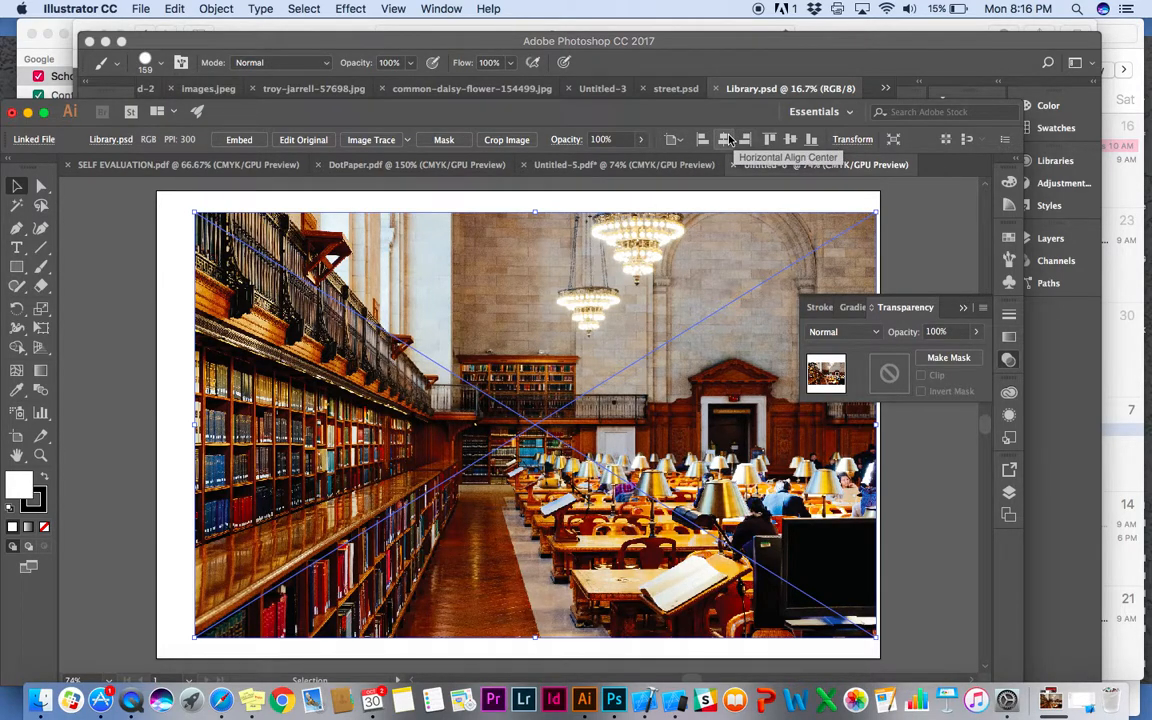
pyautogui.click(729, 139)
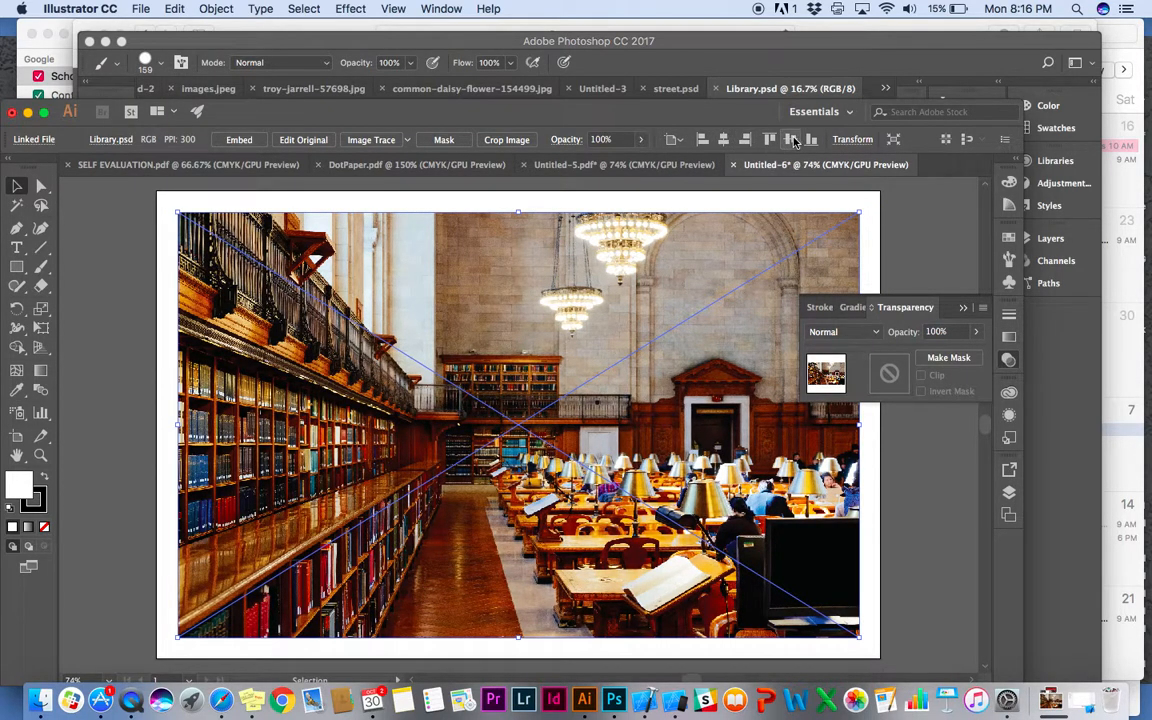
pyautogui.click(961, 309)
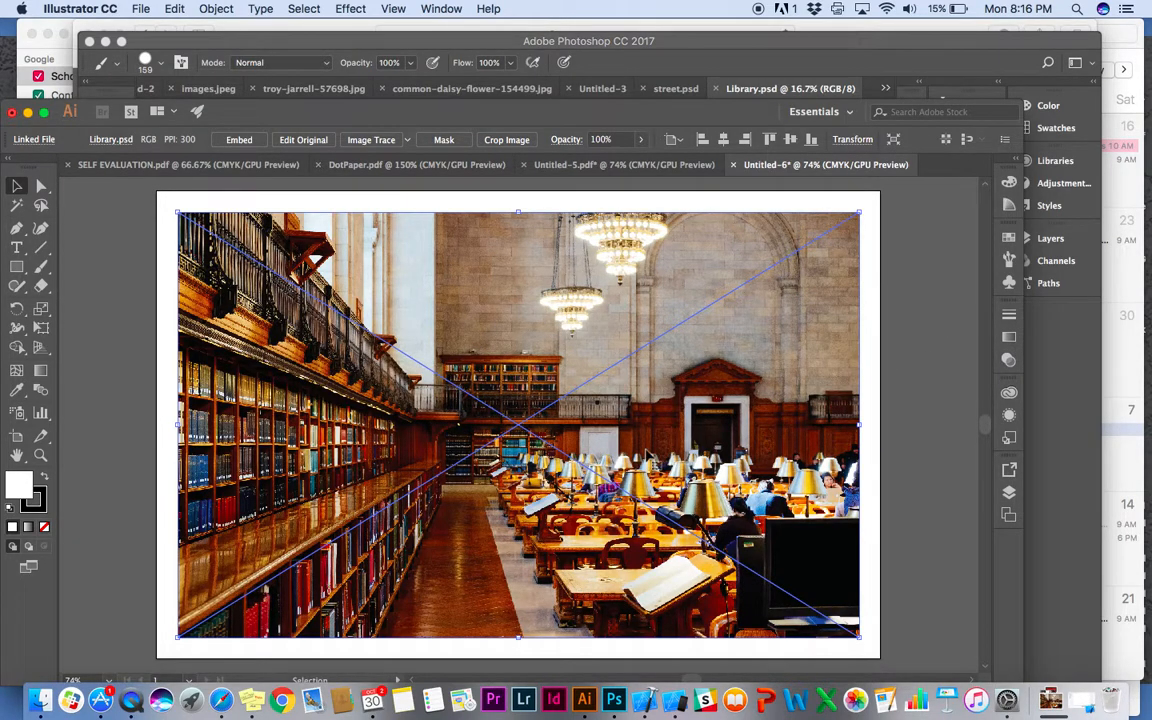
pyautogui.click(916, 494)
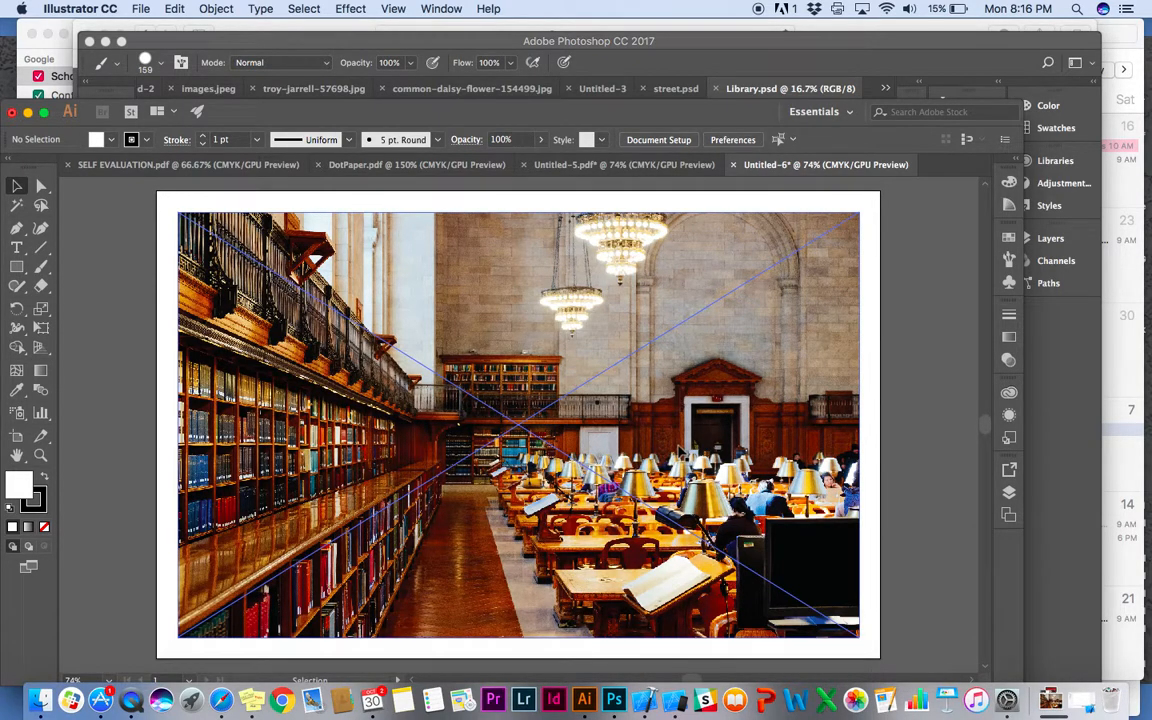
# Draw a white rectangle with a 1 pt black stroke across the photo's full width along its bottom edge
pyautogui.click(16, 266)
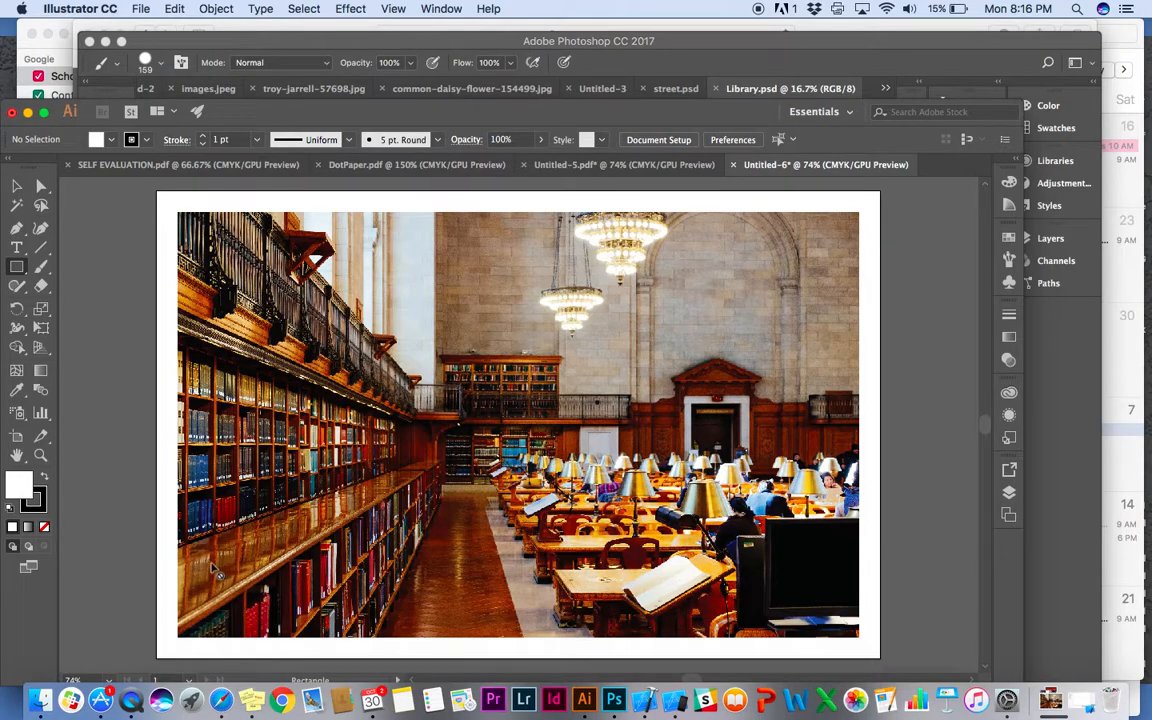
pyautogui.moveTo(18, 268); pyautogui.dragTo(72, 266)
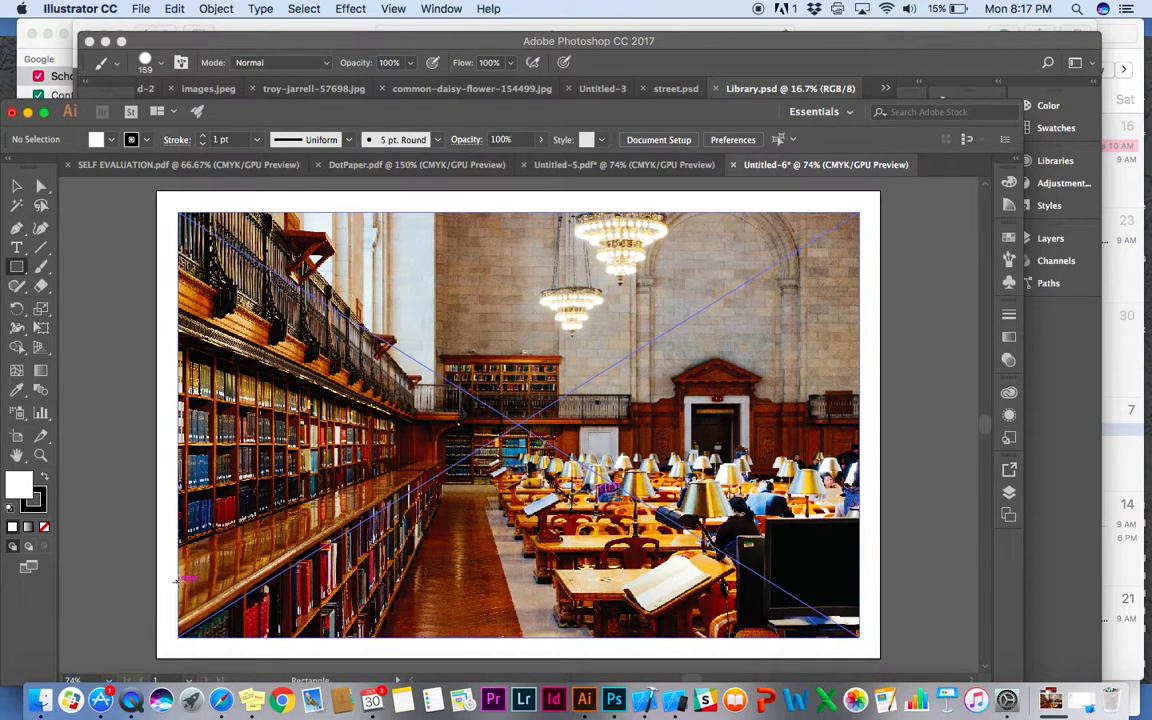
pyautogui.moveTo(178, 578); pyautogui.dragTo(860, 634)
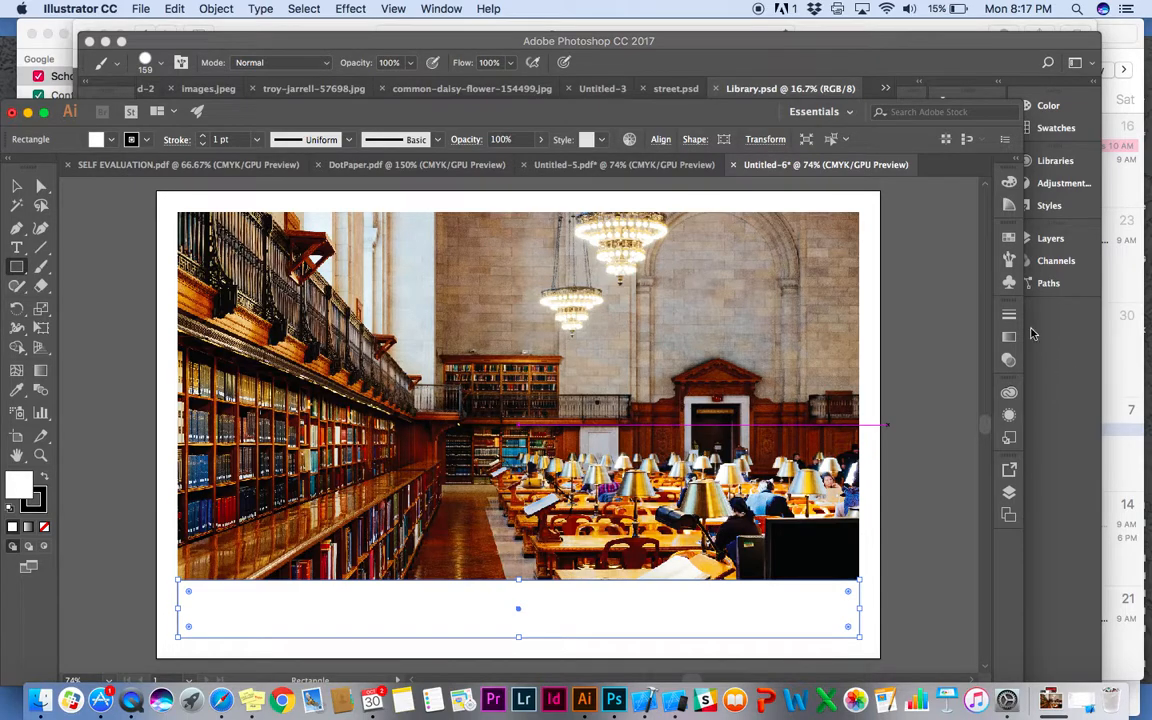
# Set the white rectangle's blending mode to Screen and its opacity to 82%, and deselect it
pyautogui.click(1008, 359)
pyautogui.click(870, 332)
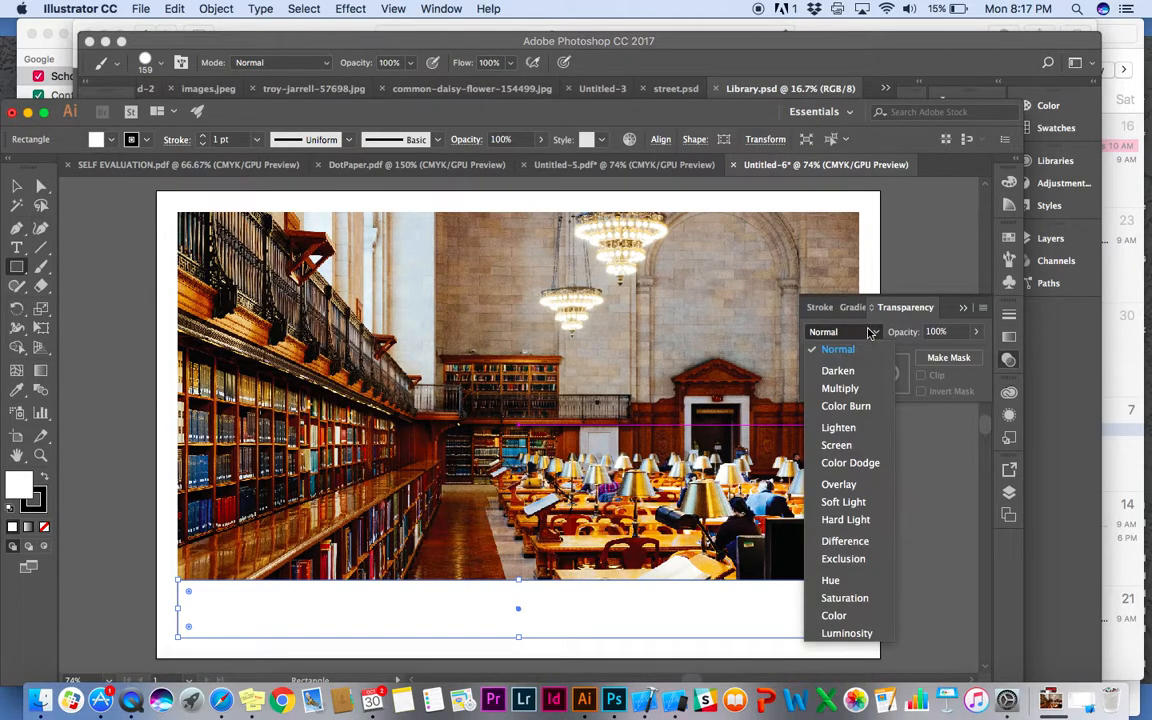
pyautogui.click(850, 388)
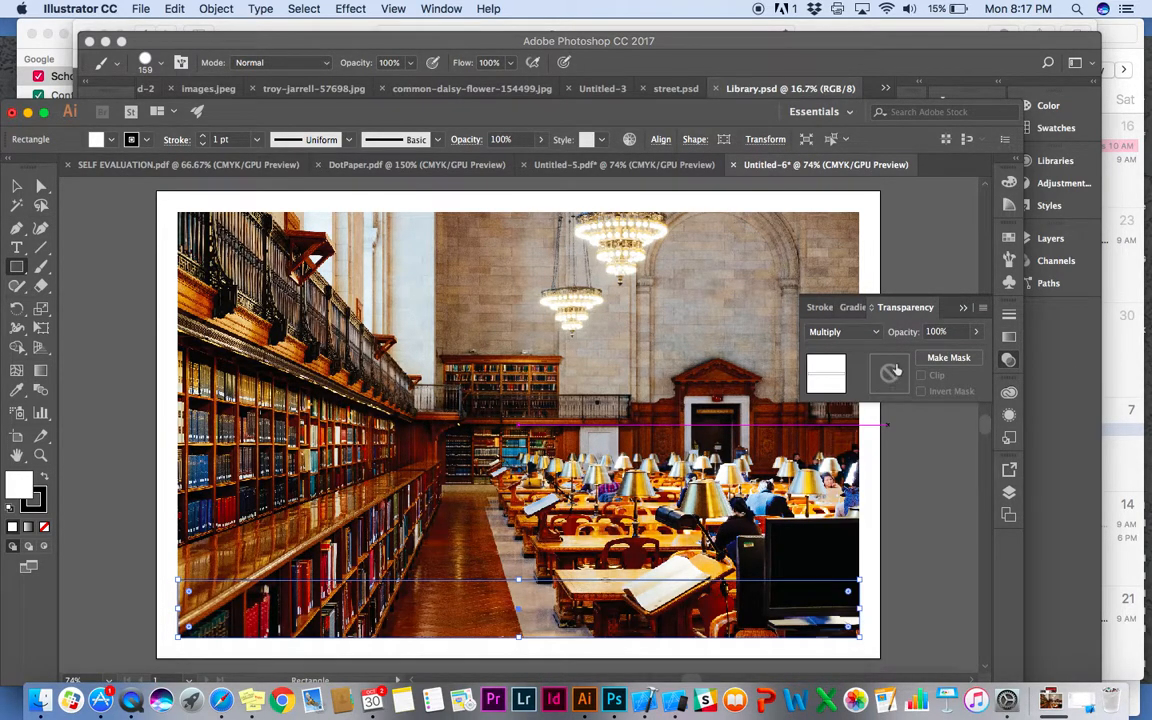
pyautogui.click(850, 332)
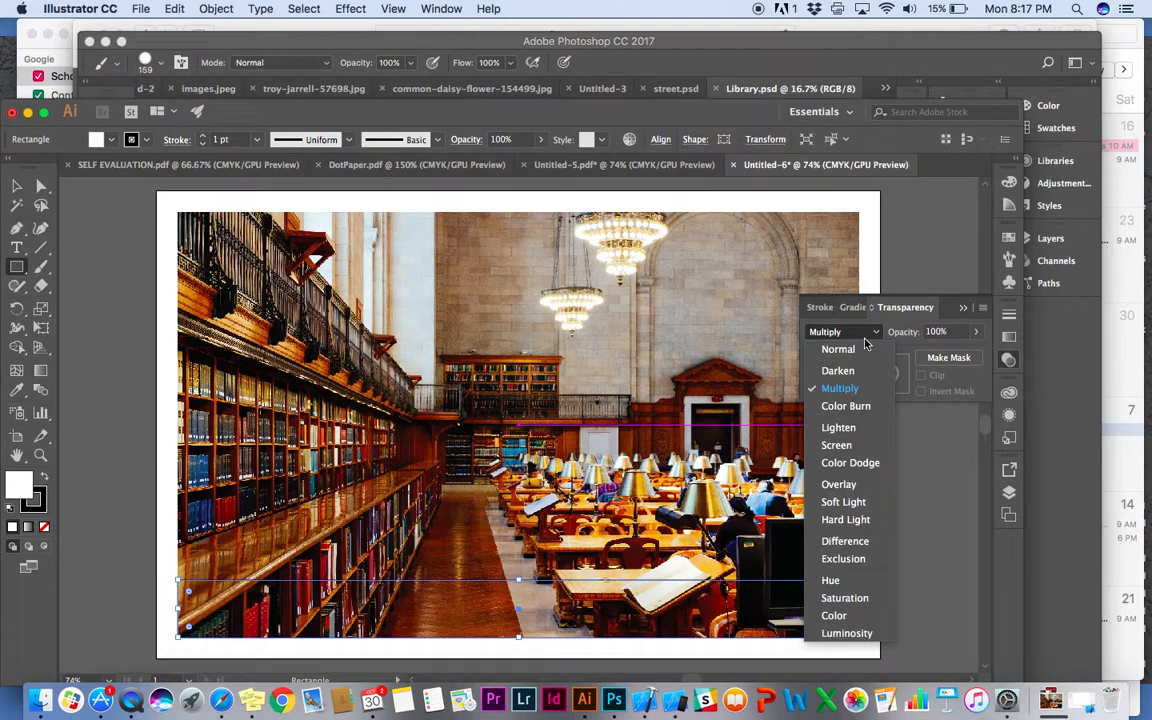
pyautogui.click(840, 440)
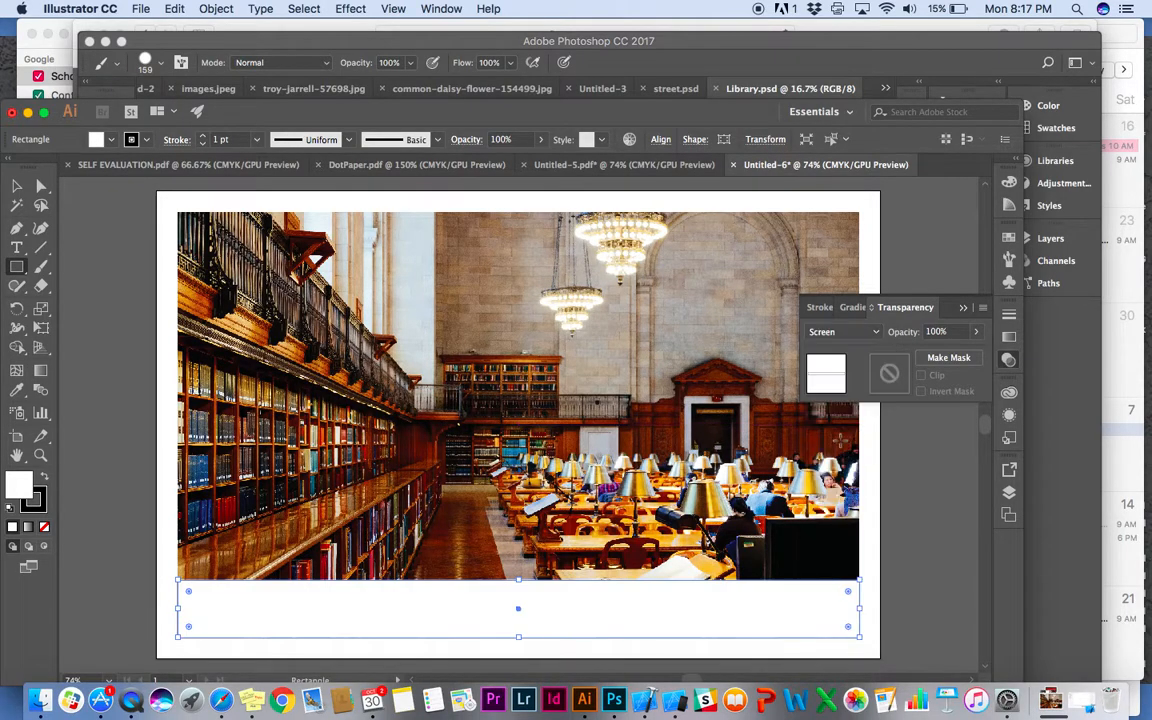
pyautogui.click(976, 332)
pyautogui.moveTo(973, 356); pyautogui.dragTo(966, 356)
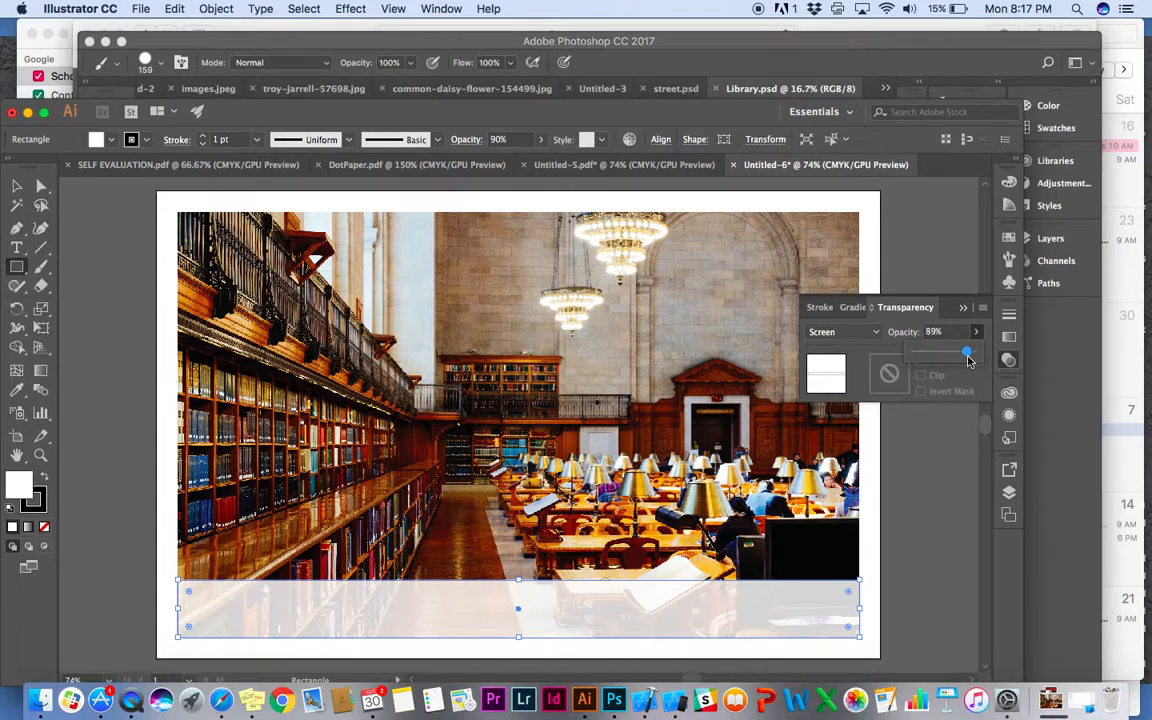
pyautogui.moveTo(966, 361); pyautogui.dragTo(962, 356)
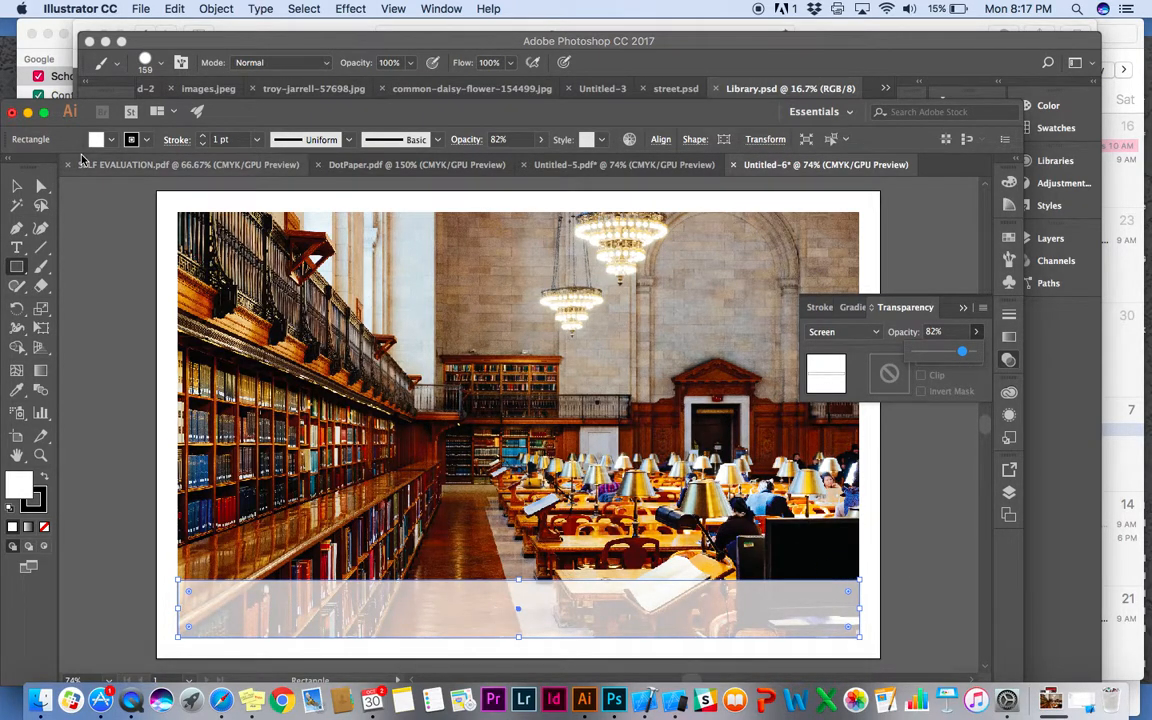
pyautogui.click(16, 186)
pyautogui.click(87, 243)
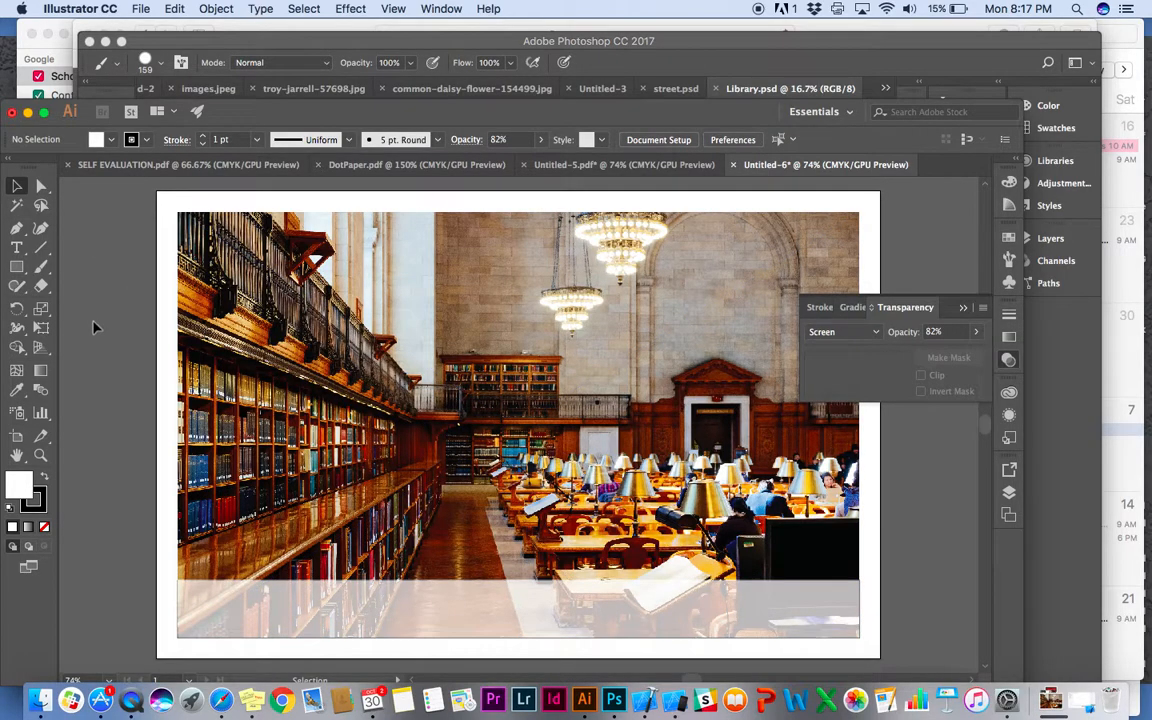
# Add the text "Favorite Books:" on the translucent strip and enlarge it to about 27 pt near the strip's left end
pyautogui.click(16, 247)
pyautogui.click(243, 593)
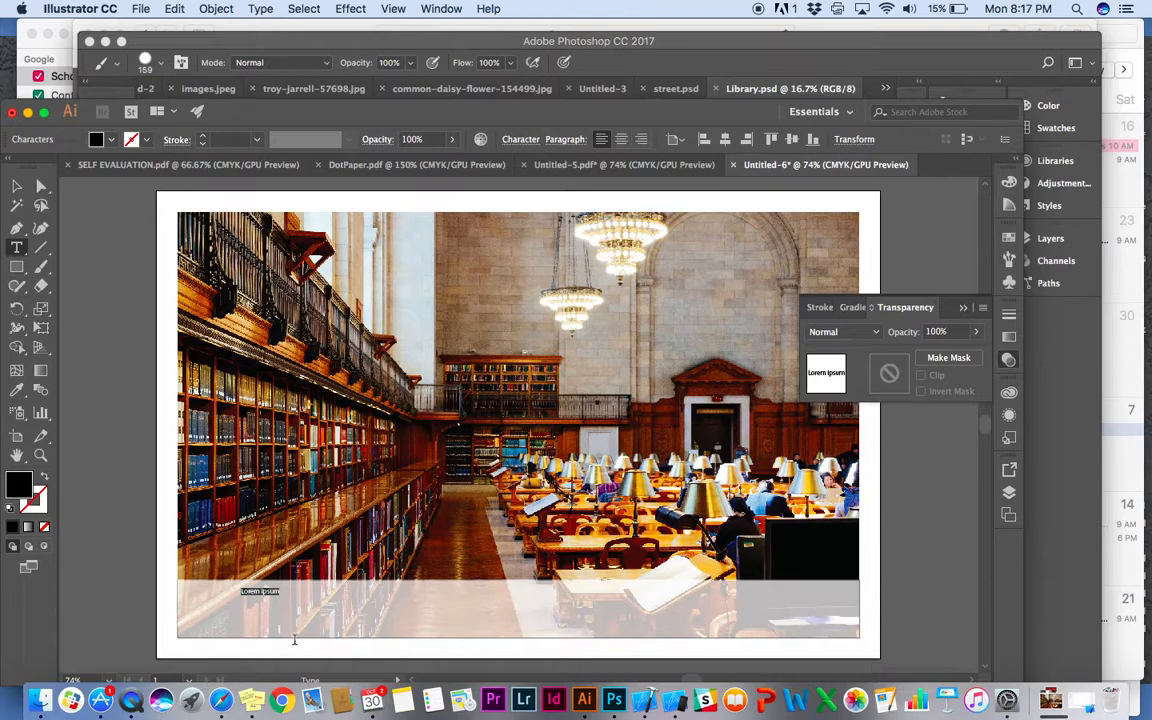
pyautogui.write('Favorite Books')
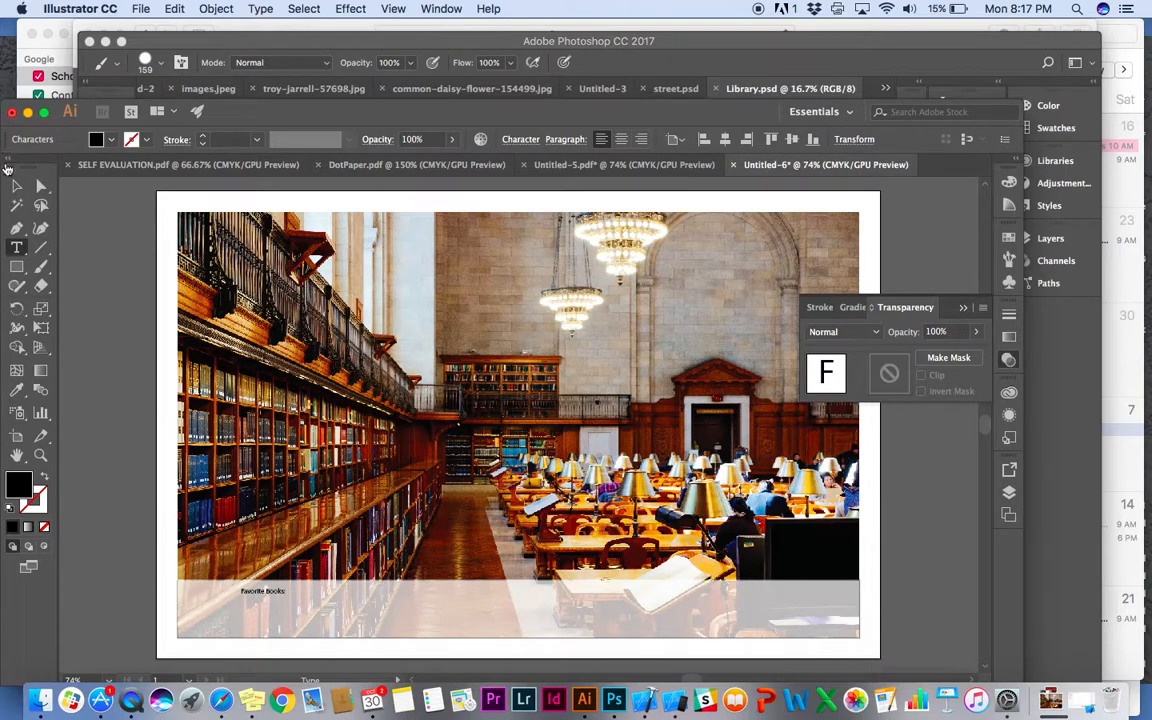
pyautogui.click(16, 186)
pyautogui.moveTo(241, 600); pyautogui.dragTo(187, 627)
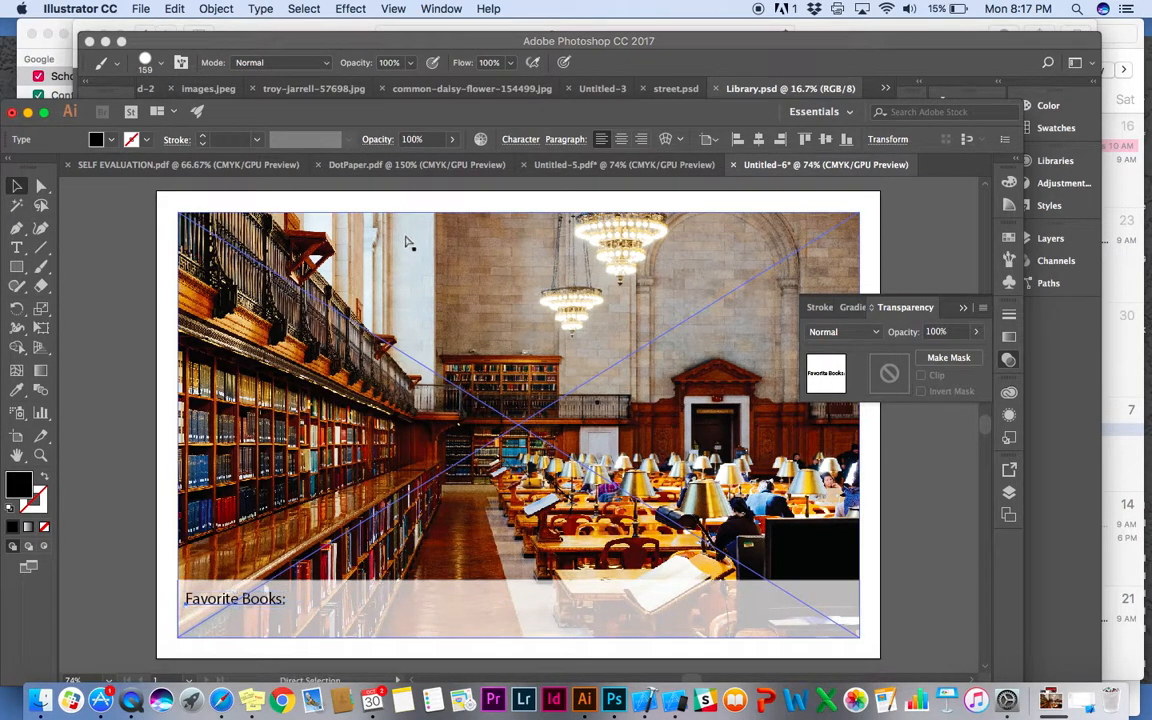
# Set the "Favorite Books:" heading in Futura Bold and deselect it
pyautogui.press('super+t')
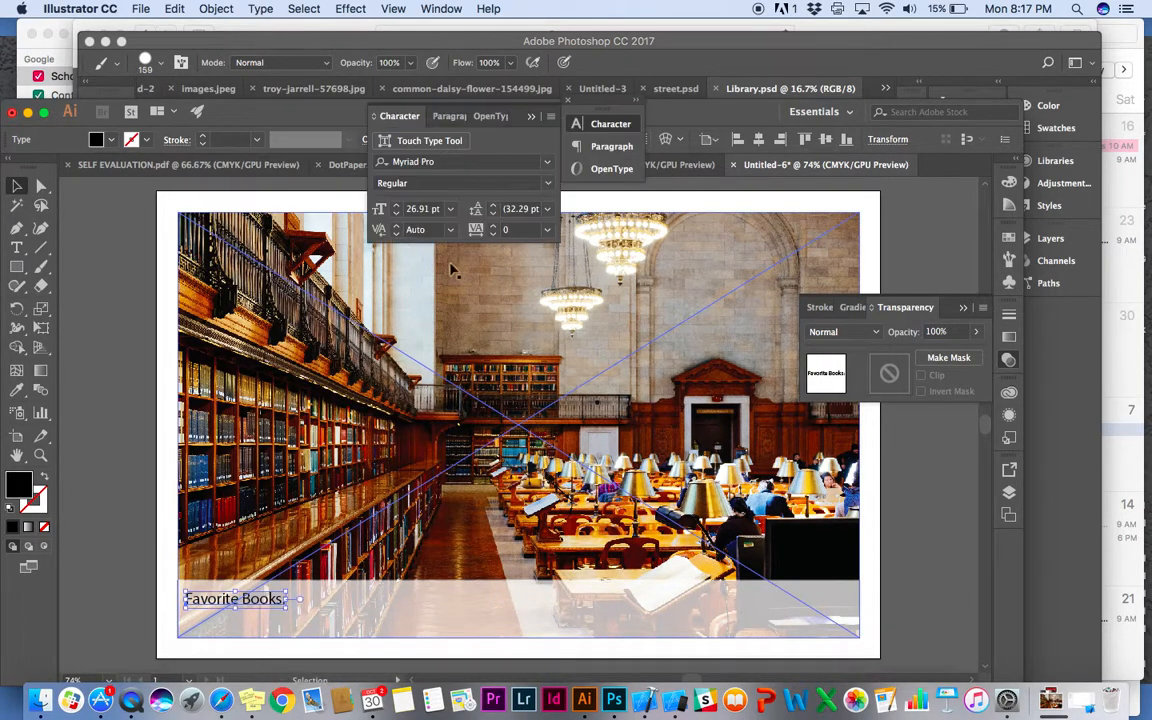
pyautogui.click(421, 167)
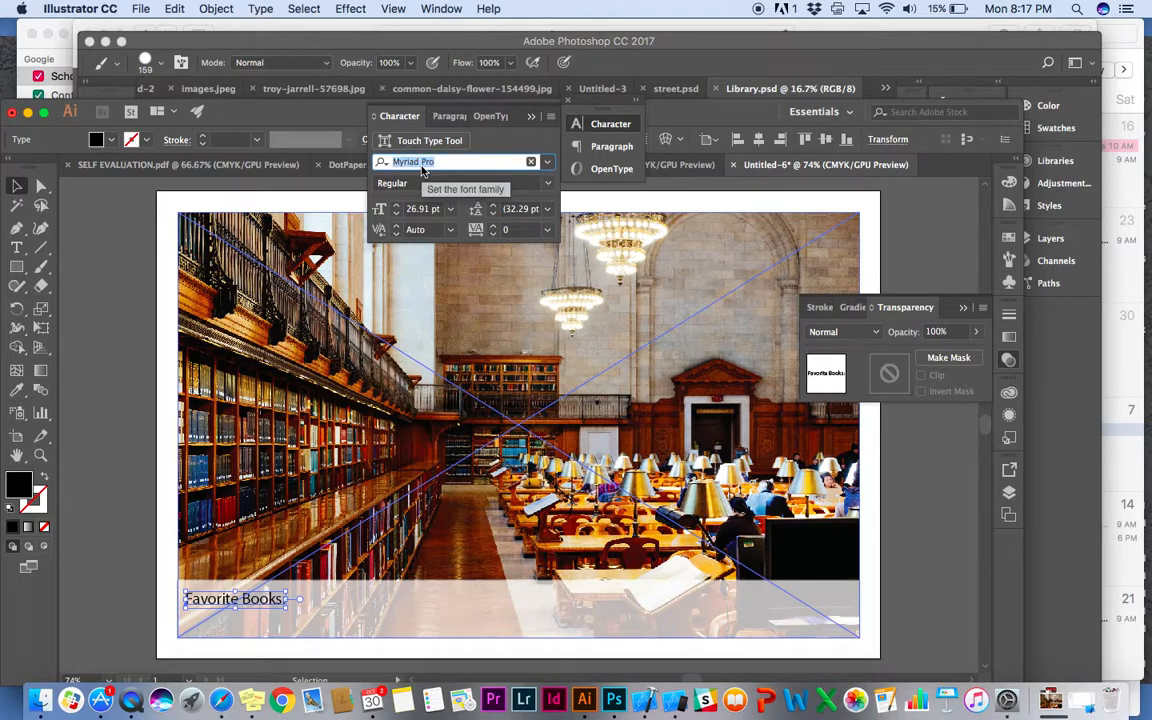
pyautogui.write('fut')
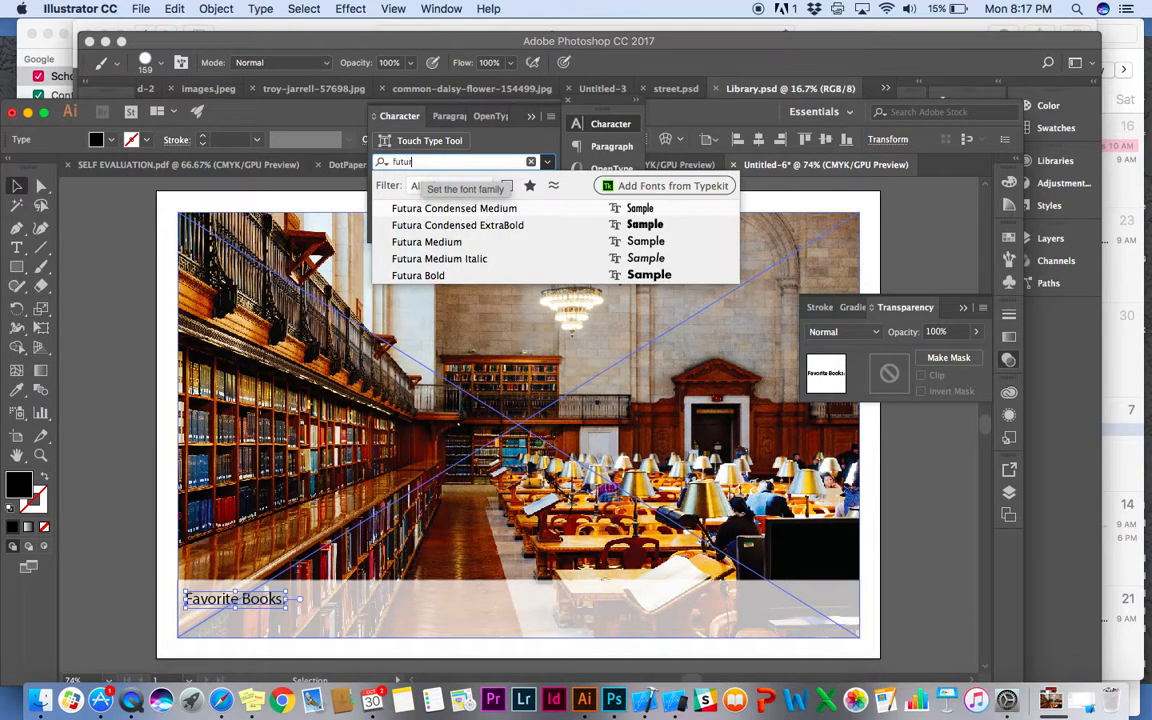
pyautogui.write('ur')
pyautogui.click(420, 275)
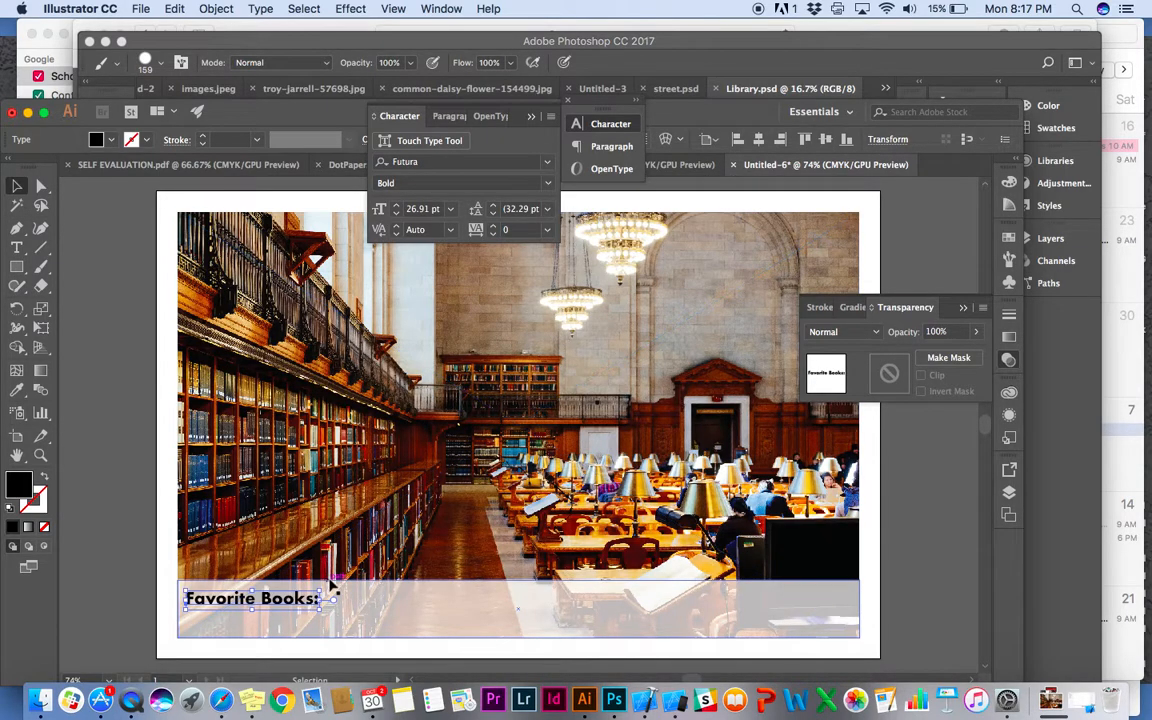
pyautogui.click(383, 590)
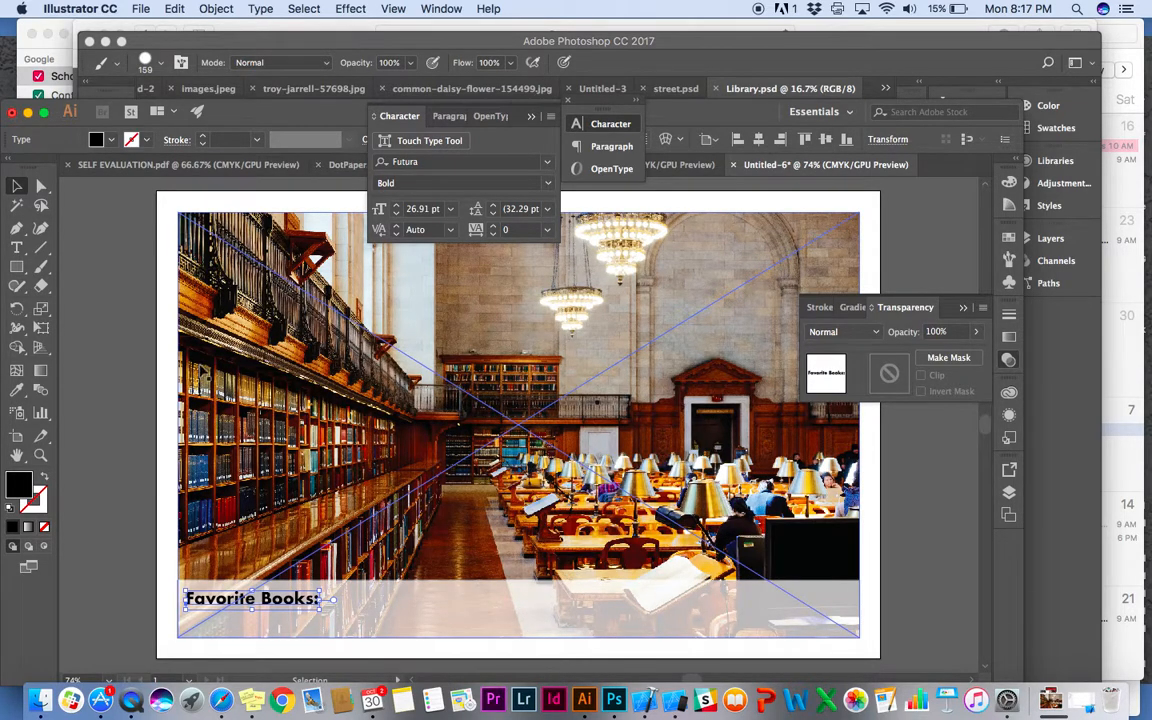
pyautogui.click(99, 303)
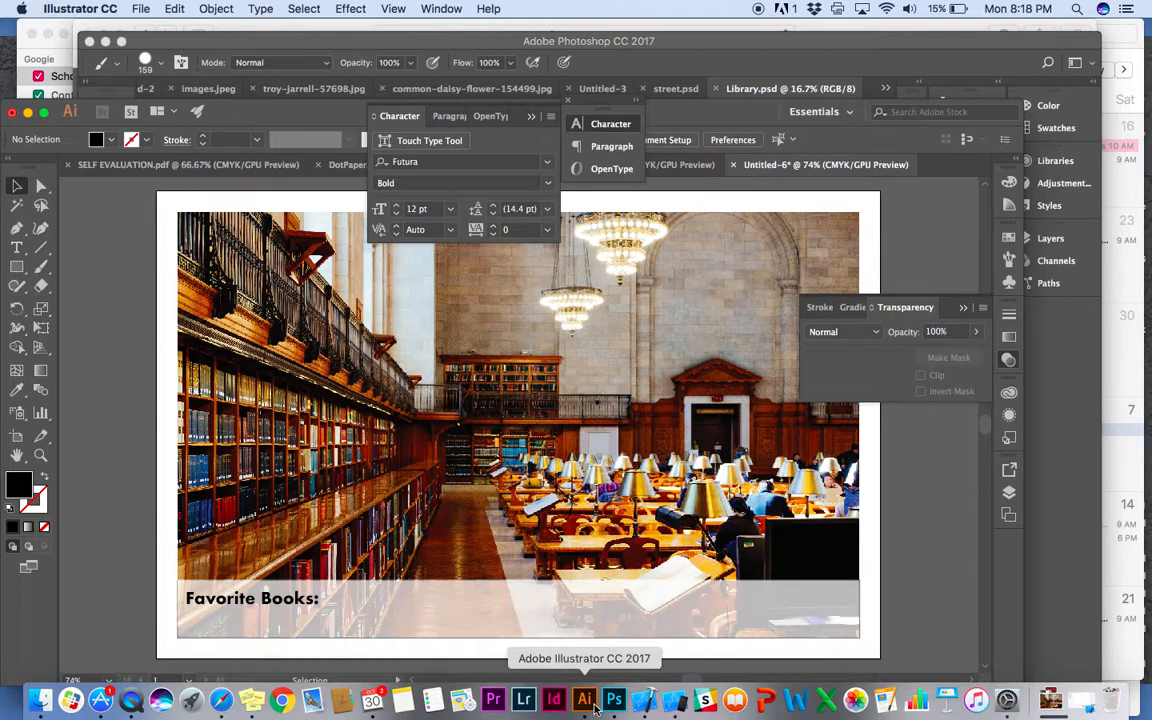
# Switch to Photoshop, copy the selected daisy from images.jpeg and paste it into Library.psd
pyautogui.click(614, 700)
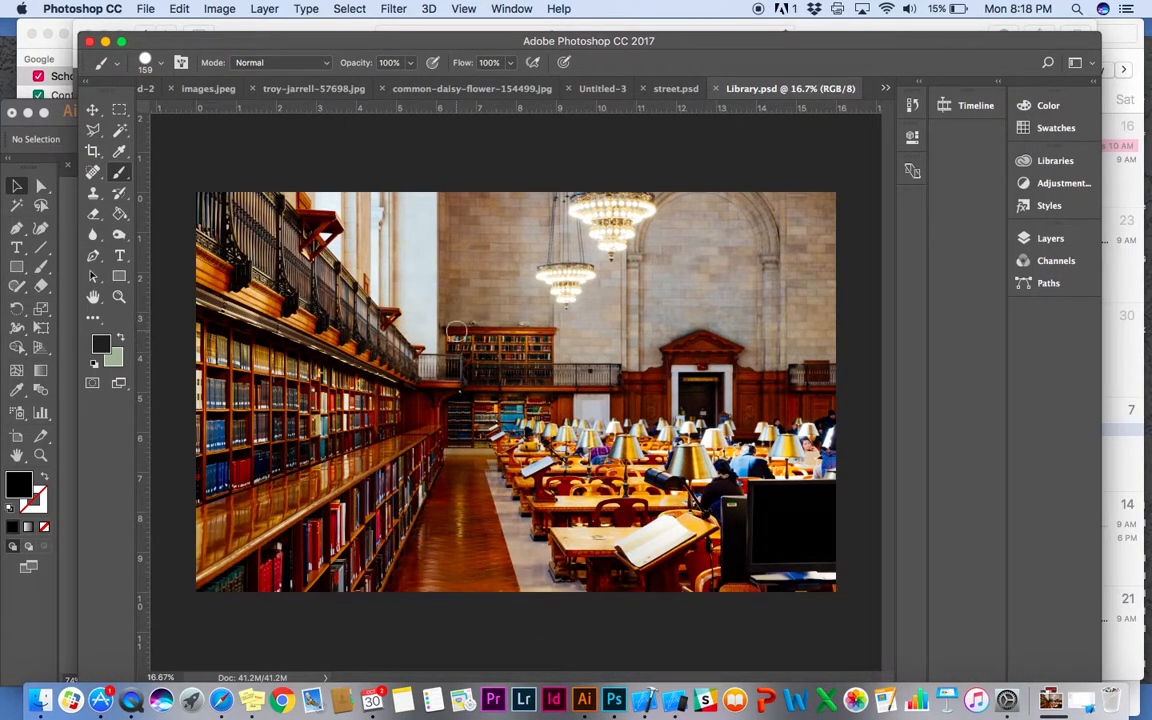
pyautogui.click(210, 88)
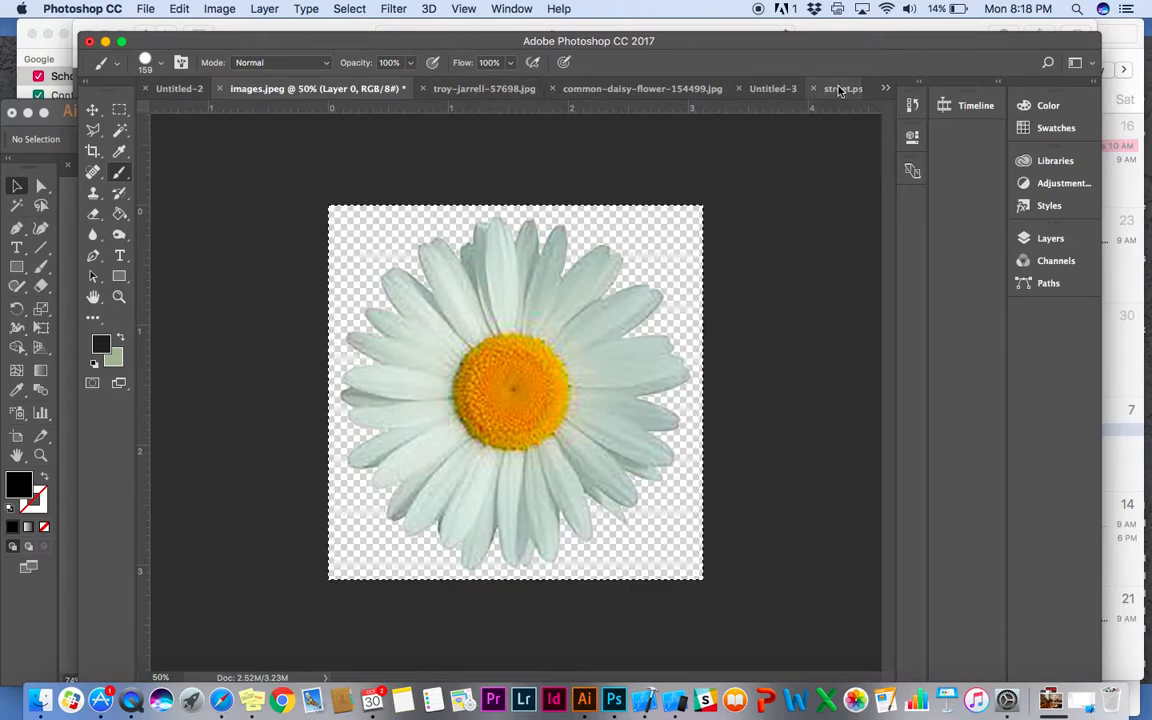
pyautogui.click(885, 88)
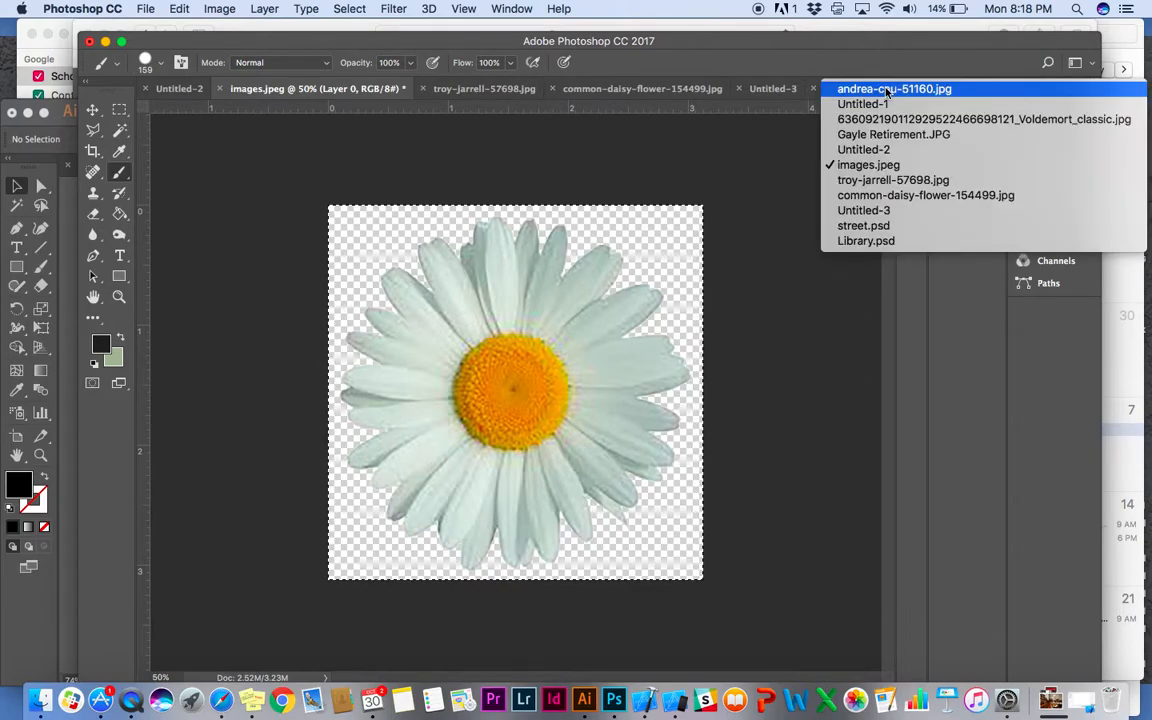
pyautogui.click(862, 242)
pyautogui.press('super+c')
pyautogui.press('super+v')
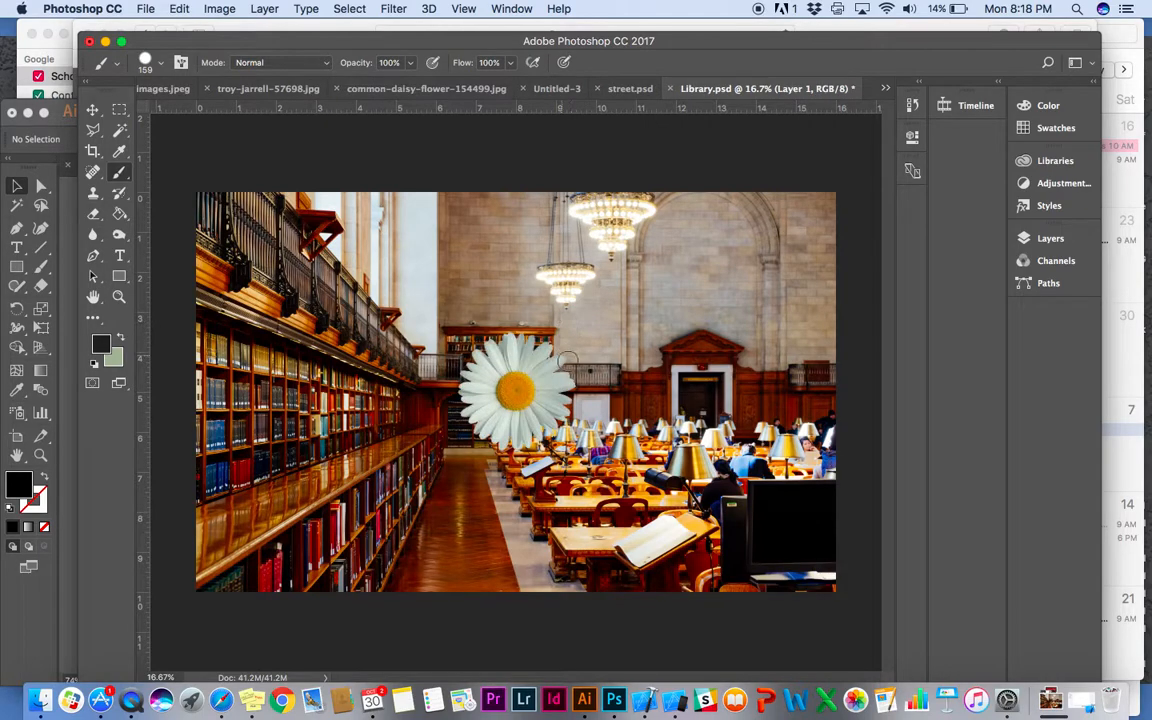
# Save Library.psd with the added daisy, keeping Maximize Compatibility on
pyautogui.click(92, 109)
pyautogui.press('super+s')
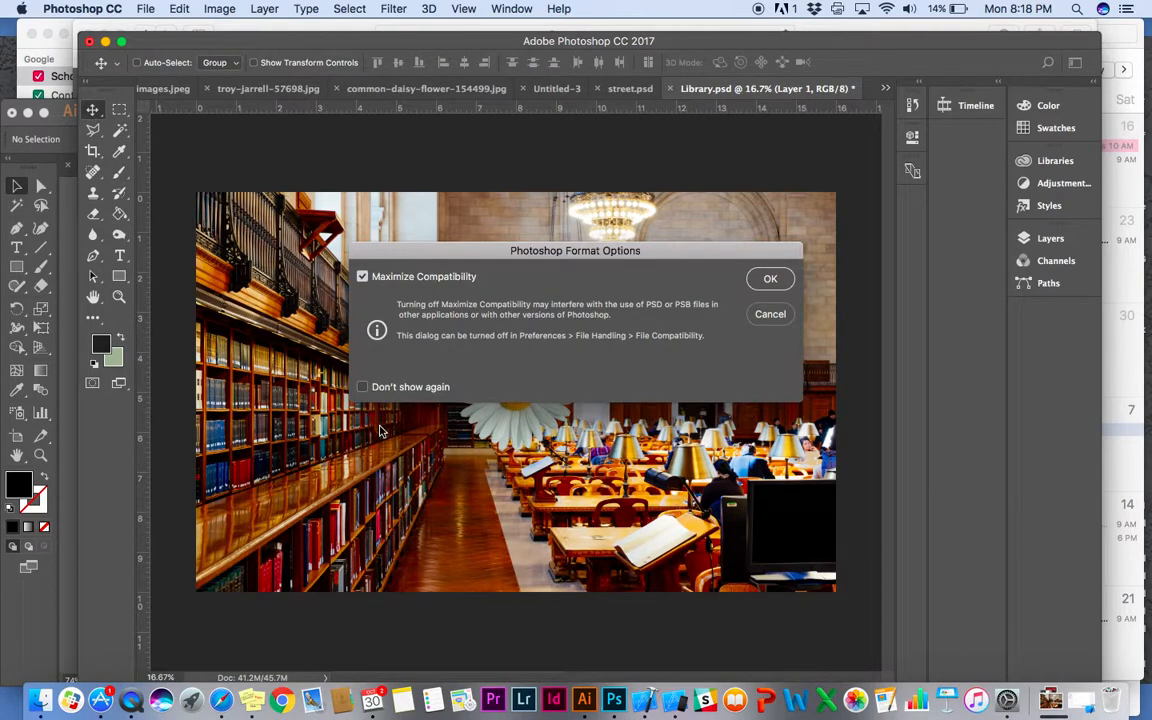
pyautogui.press('Return')
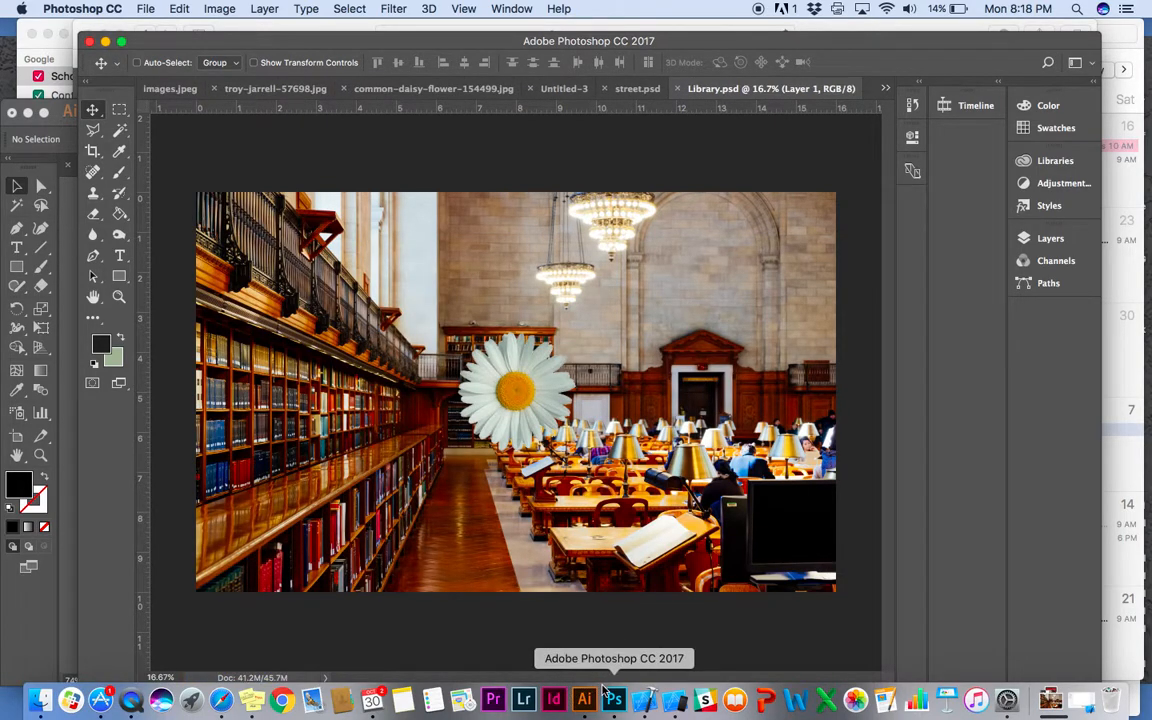
# Switch back to Illustrator and update the modified link so the placed library photo matches its saved source file
pyautogui.click(586, 697)
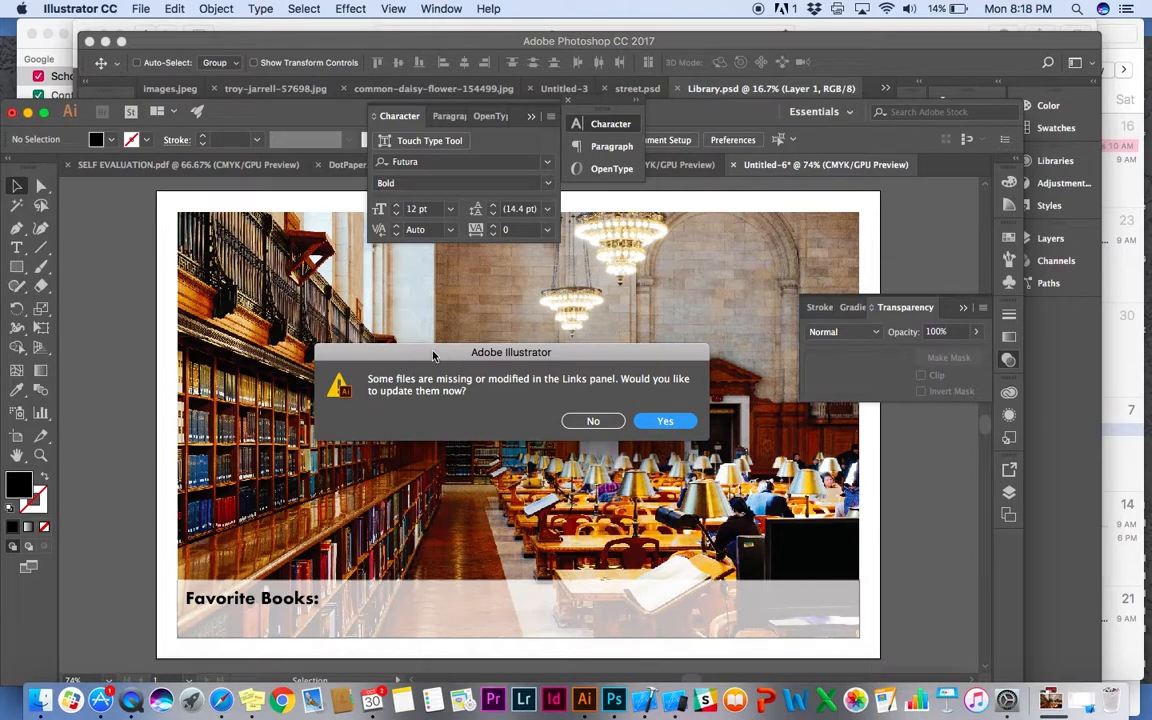
pyautogui.click(663, 421)
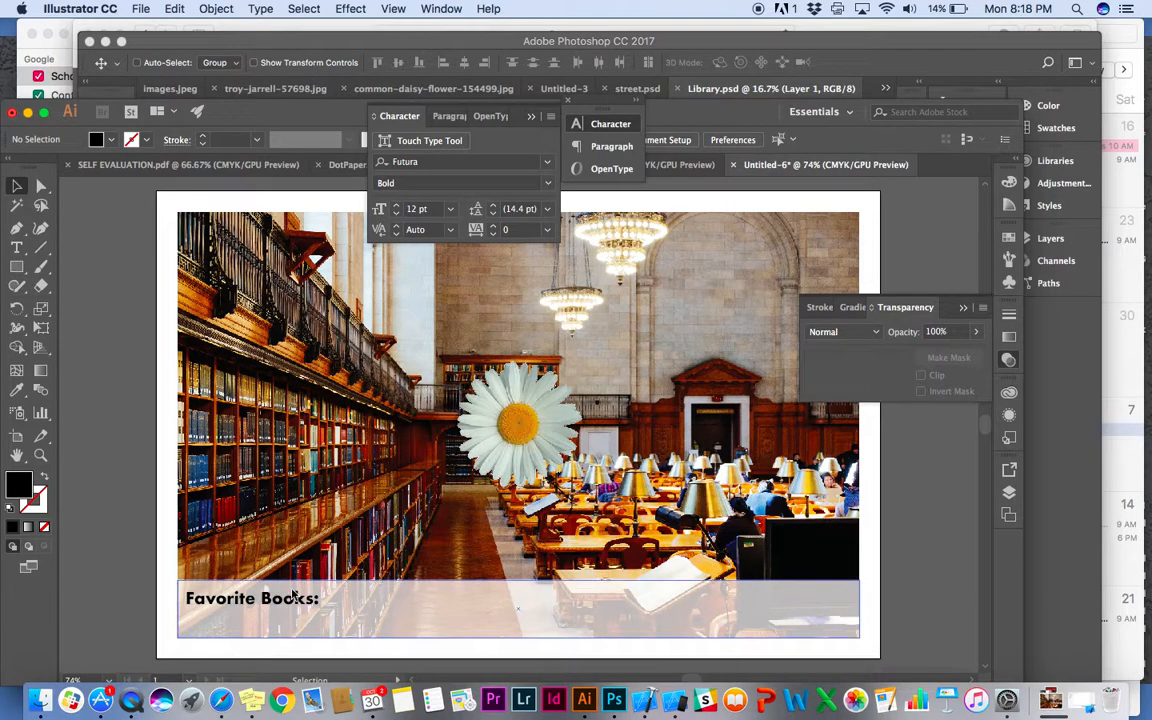
pyautogui.hscroll(-3, 432, 502)
pyautogui.scroll(-2, 432, 502)
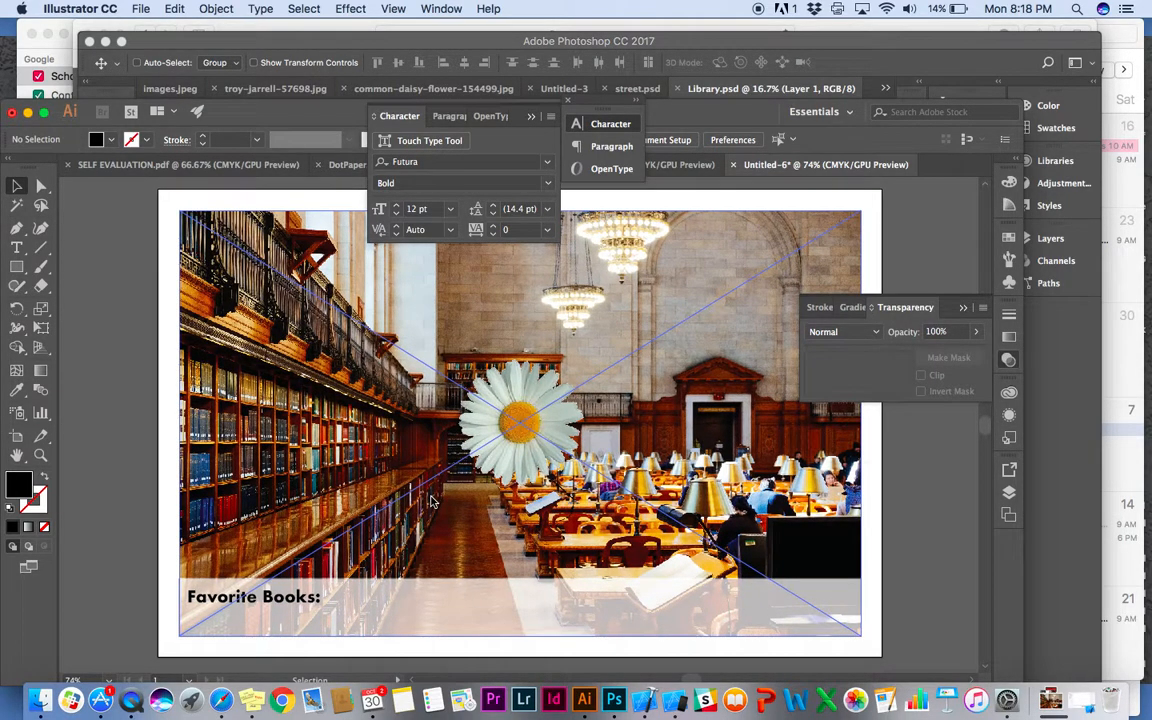
pyautogui.hscroll(3, 432, 502)
pyautogui.scroll(3, 432, 502)
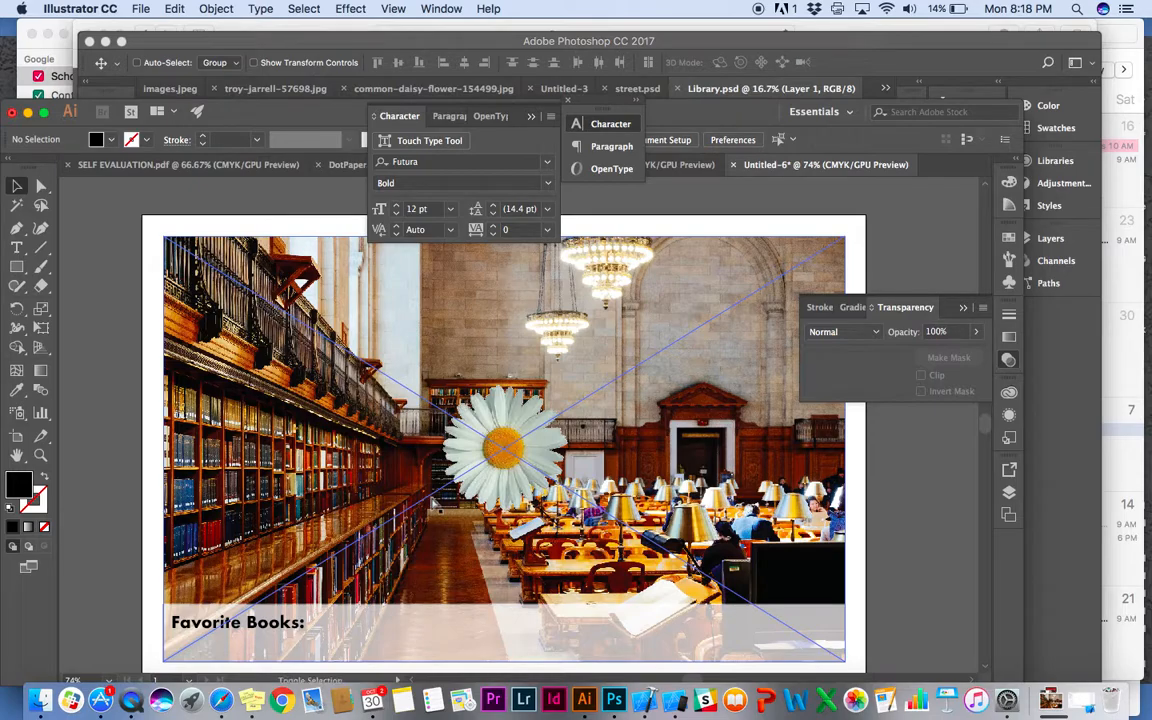
# Save the layout to the Desktop as library.pdf in Adobe PDF format with the Illustrator Default preset
pyautogui.press('super+shift+s')
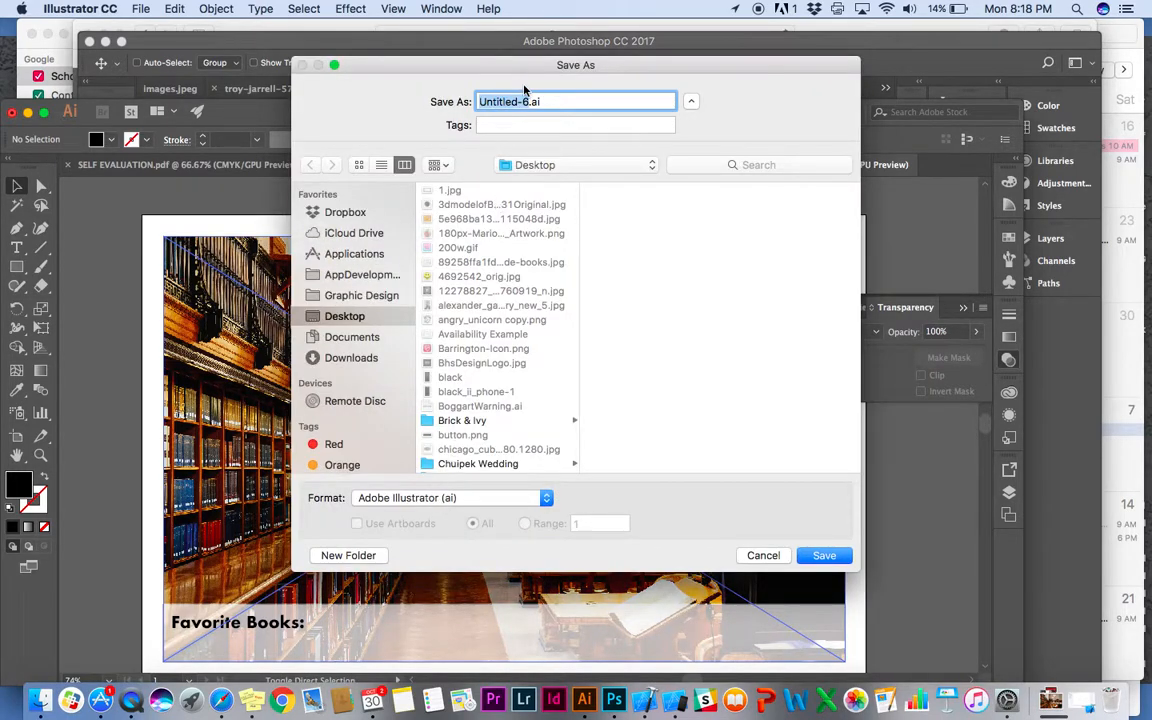
pyautogui.write('library')
pyautogui.click(462, 498)
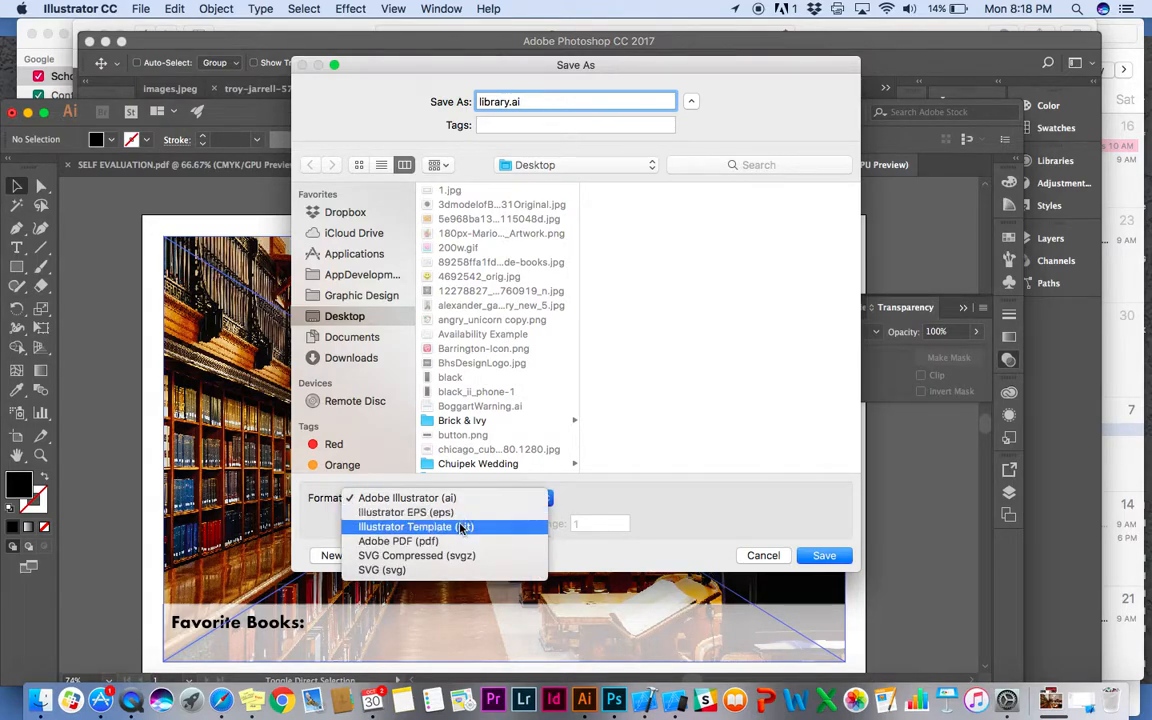
pyautogui.click(460, 541)
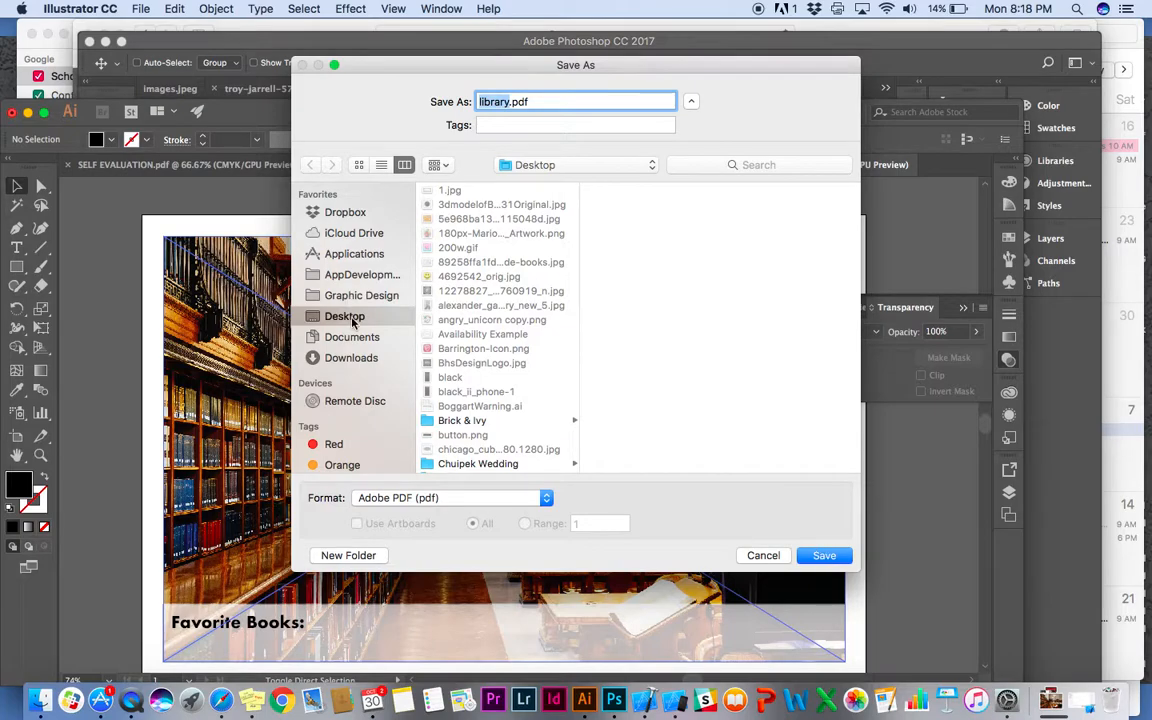
pyautogui.click(822, 560)
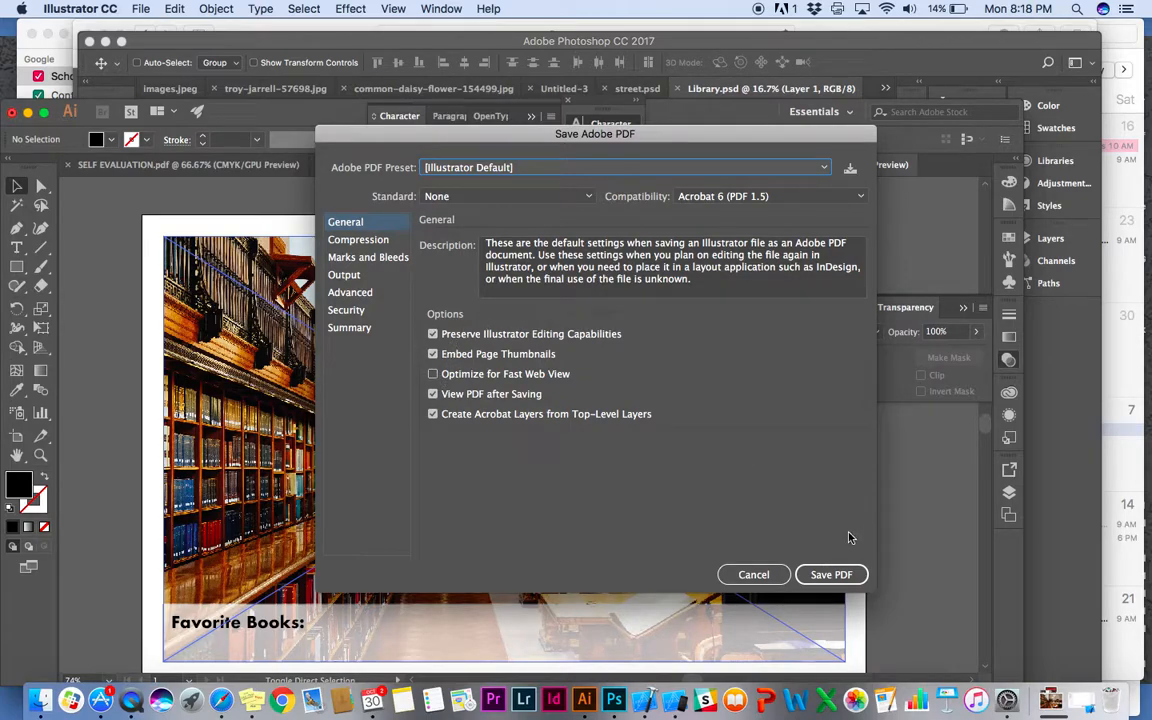
pyautogui.click(833, 574)
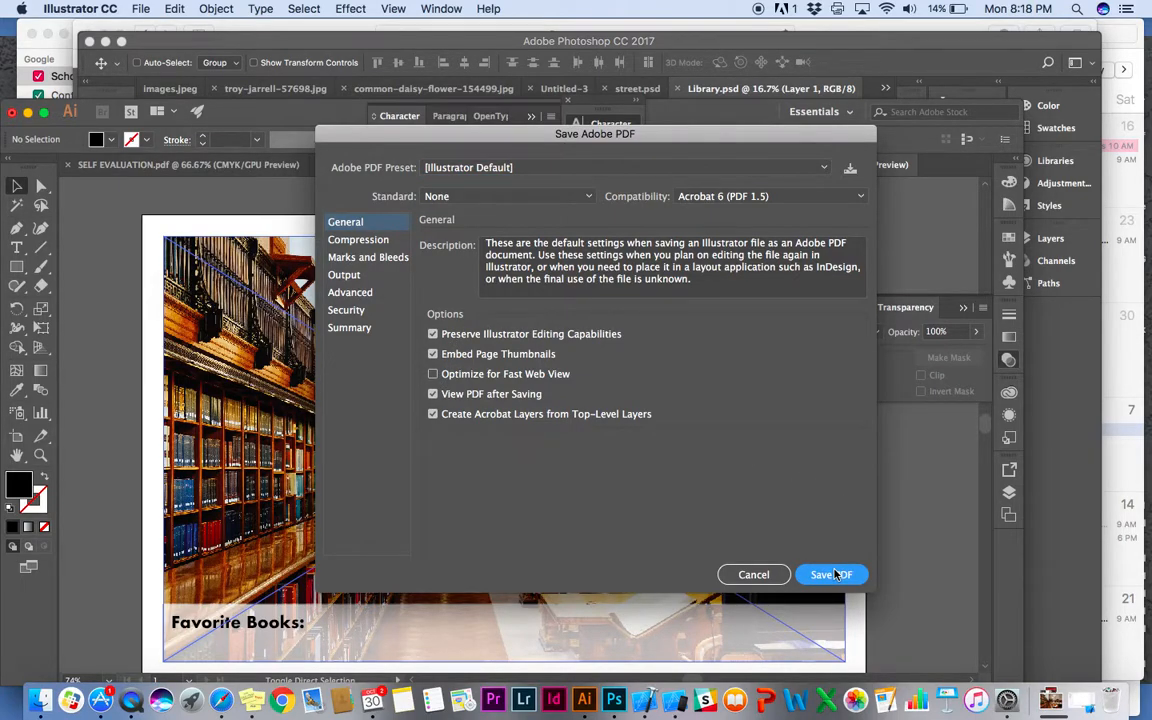
pyautogui.click(835, 574)
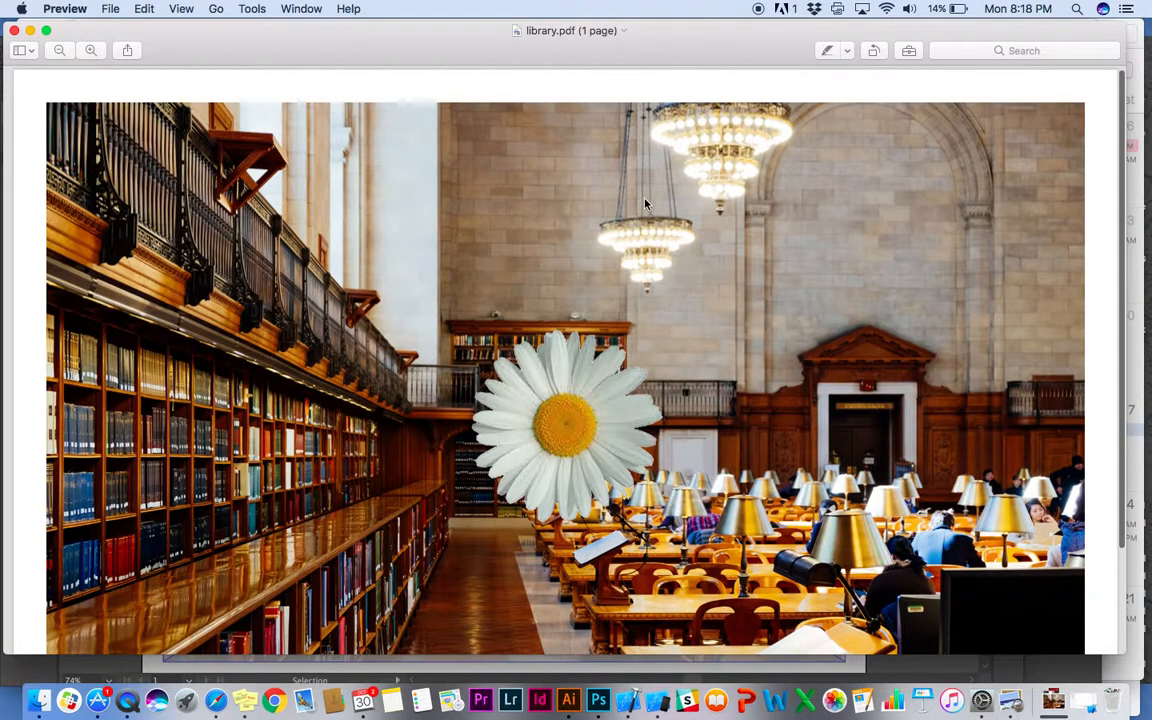
# Examine the exported library.pdf in Preview, checking the heading and translucent strip up close and the page as a whole
pyautogui.scroll(-5, 646, 385)
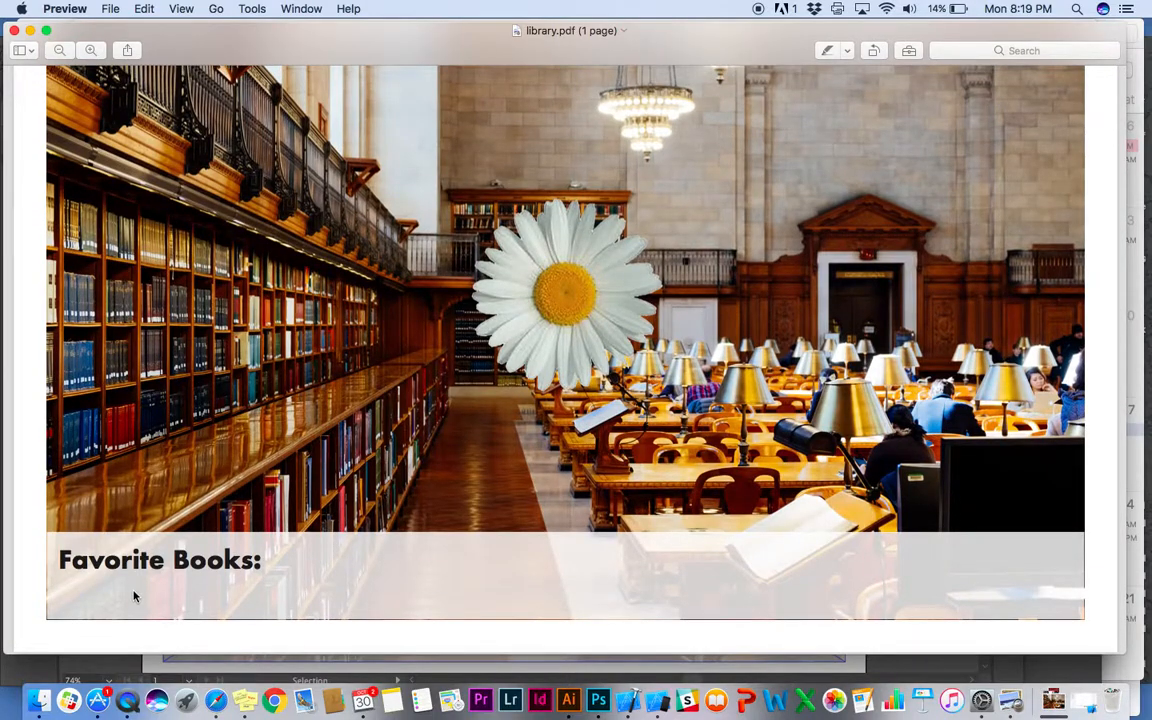
pyautogui.press('super+plus')
pyautogui.press('super+plus')
pyautogui.press('super+plus')
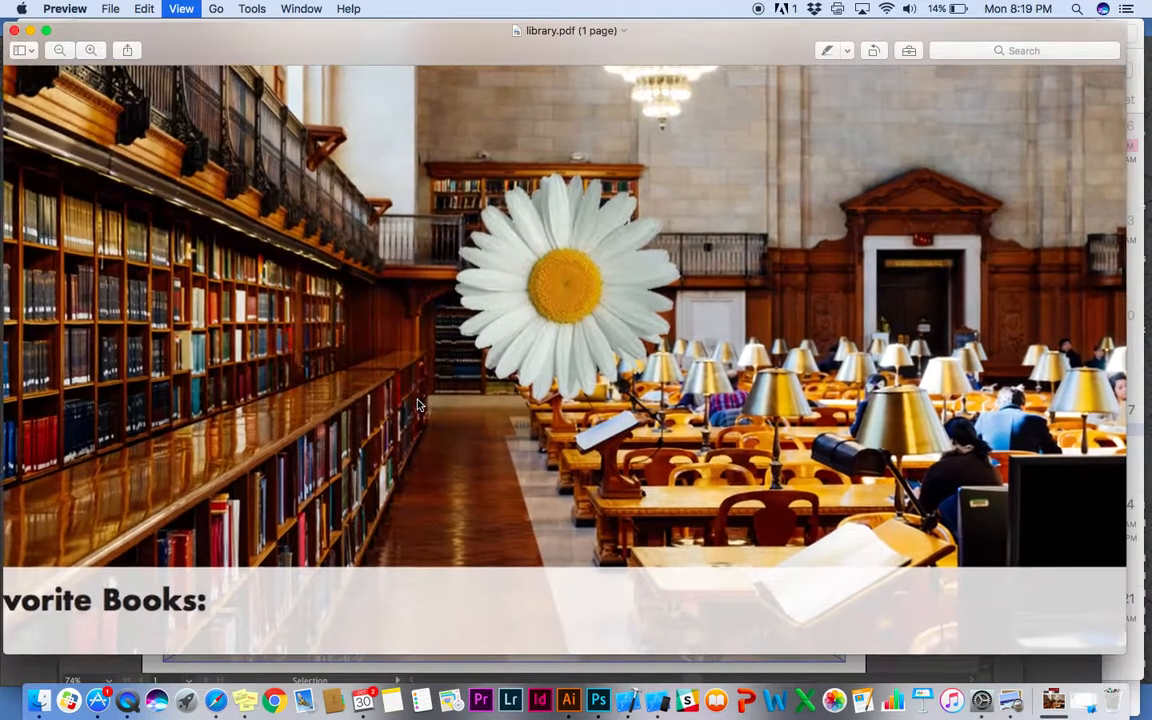
pyautogui.scroll(-10, 820, 413)
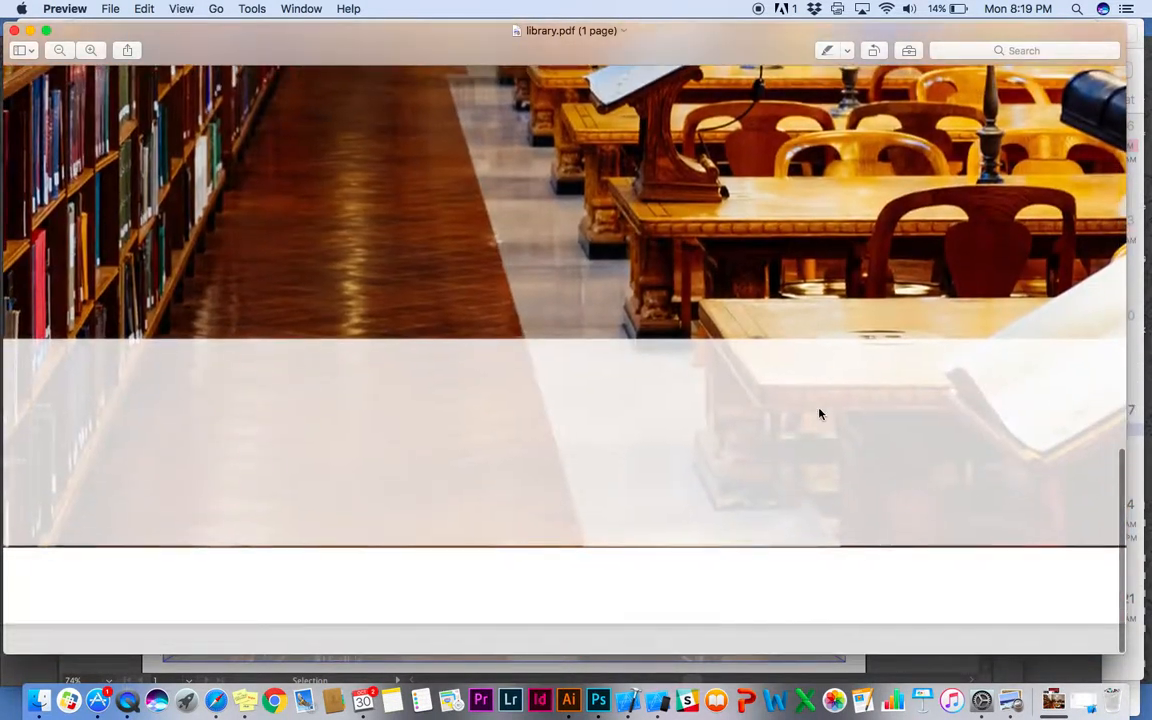
pyautogui.hscroll(-10, 820, 413)
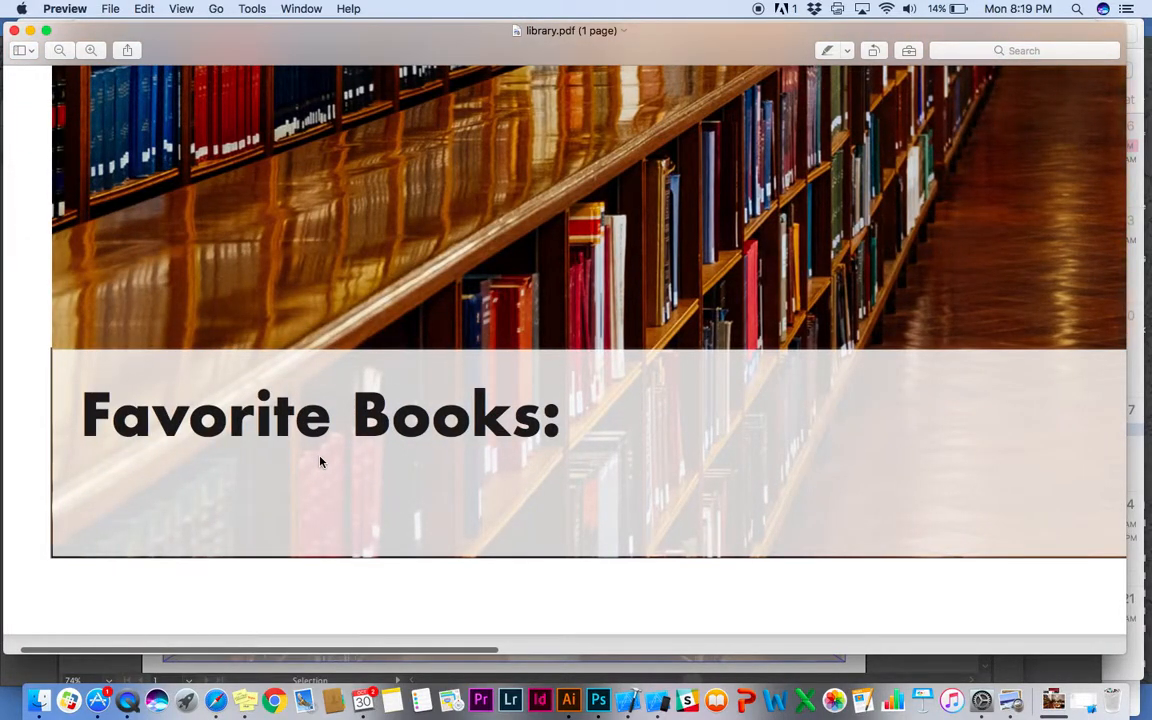
pyautogui.press('super+minus')
pyautogui.press('super+minus')
pyautogui.press('super+minus')
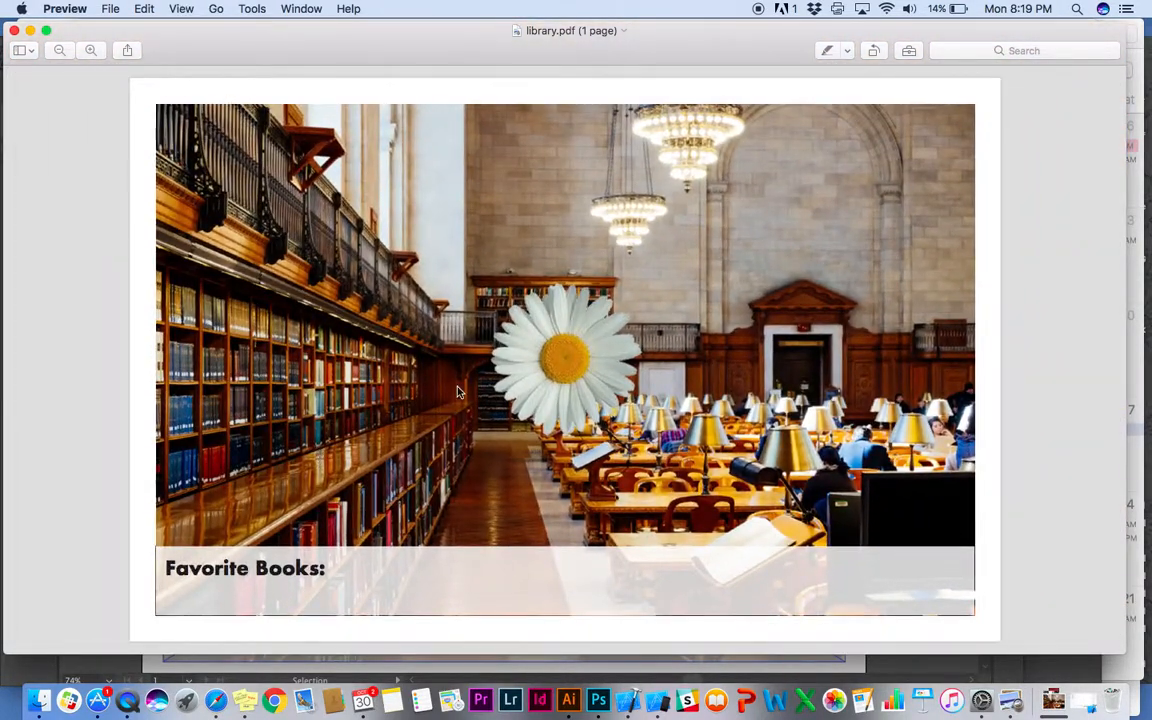